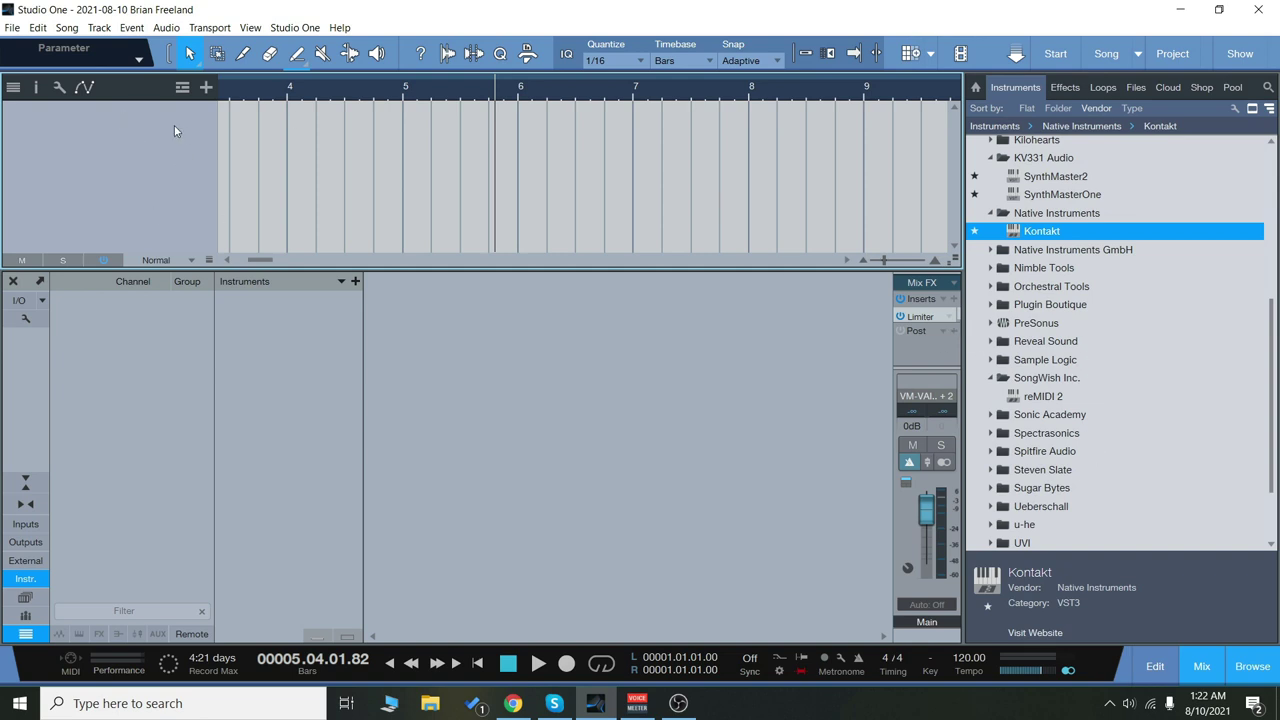
- Add reMIDI 2 as an instrument track, then add a Kontakt instrument track below it
left_click_drag(1045, 397, 118, 183)
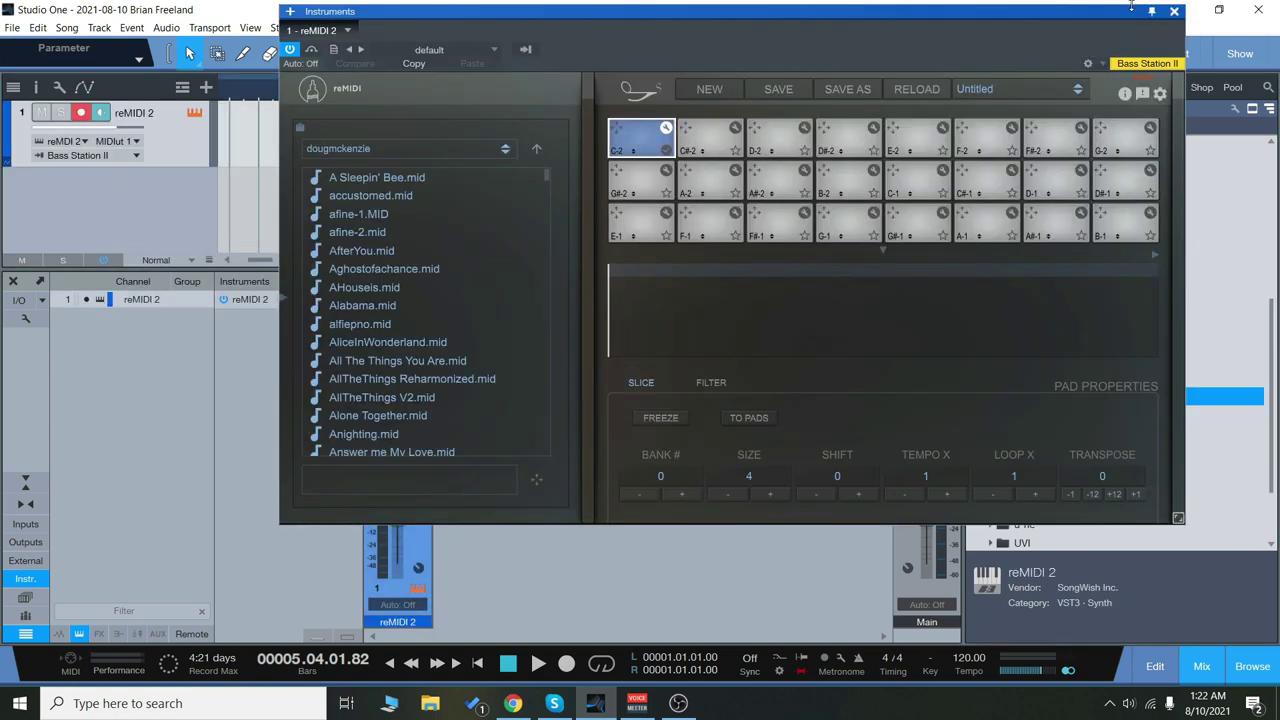
left_click(1175, 14)
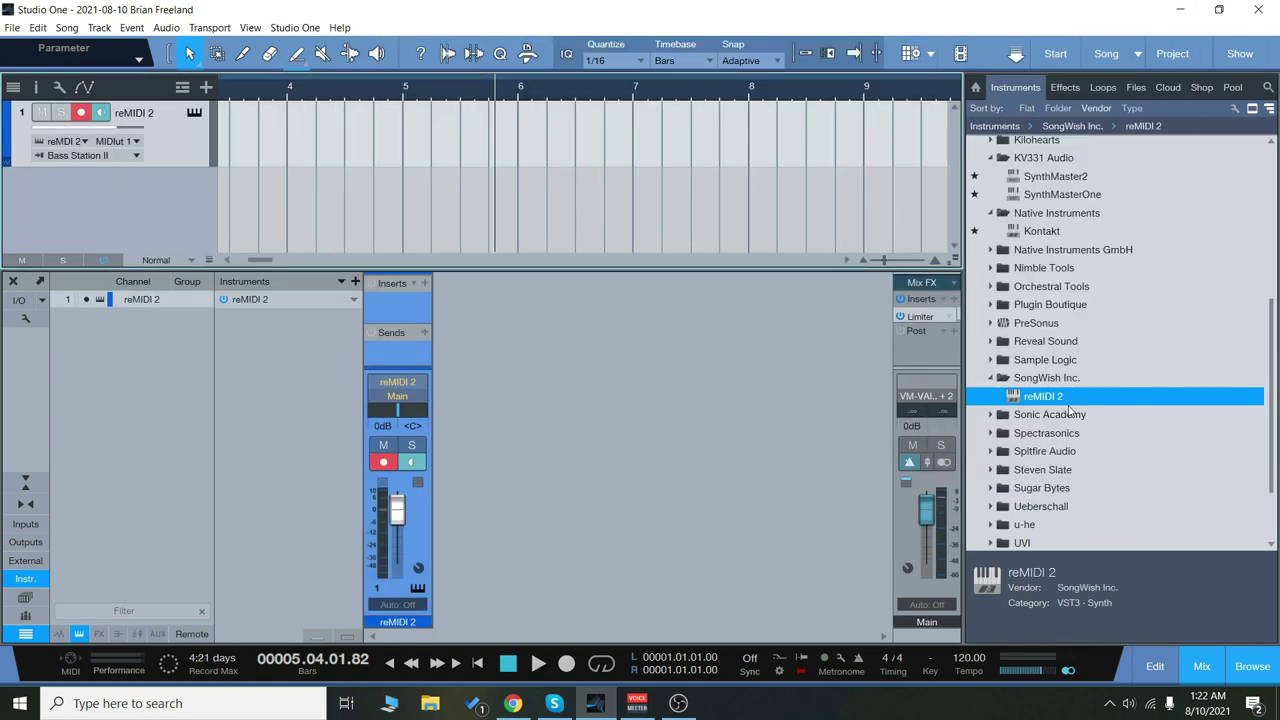
left_click_drag(1048, 236, 147, 188)
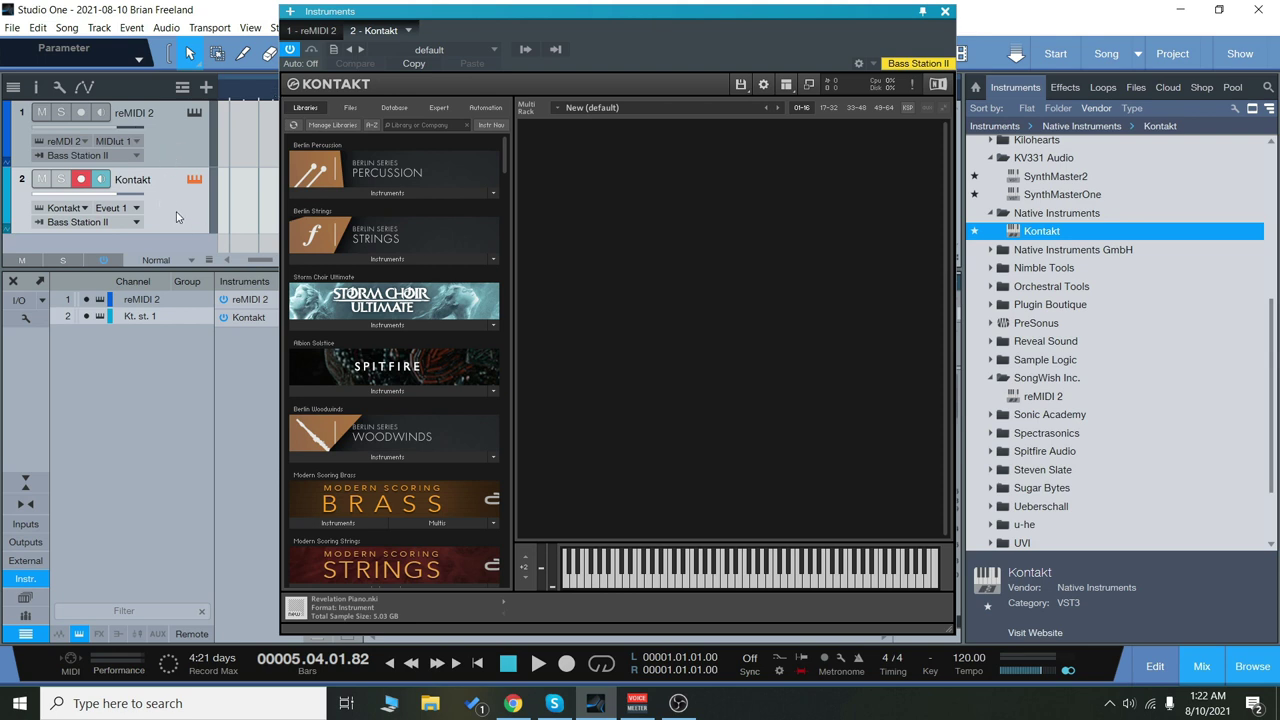
- Set the Kontakt track's MIDI input to reMIDI 2
left_click(129, 224)
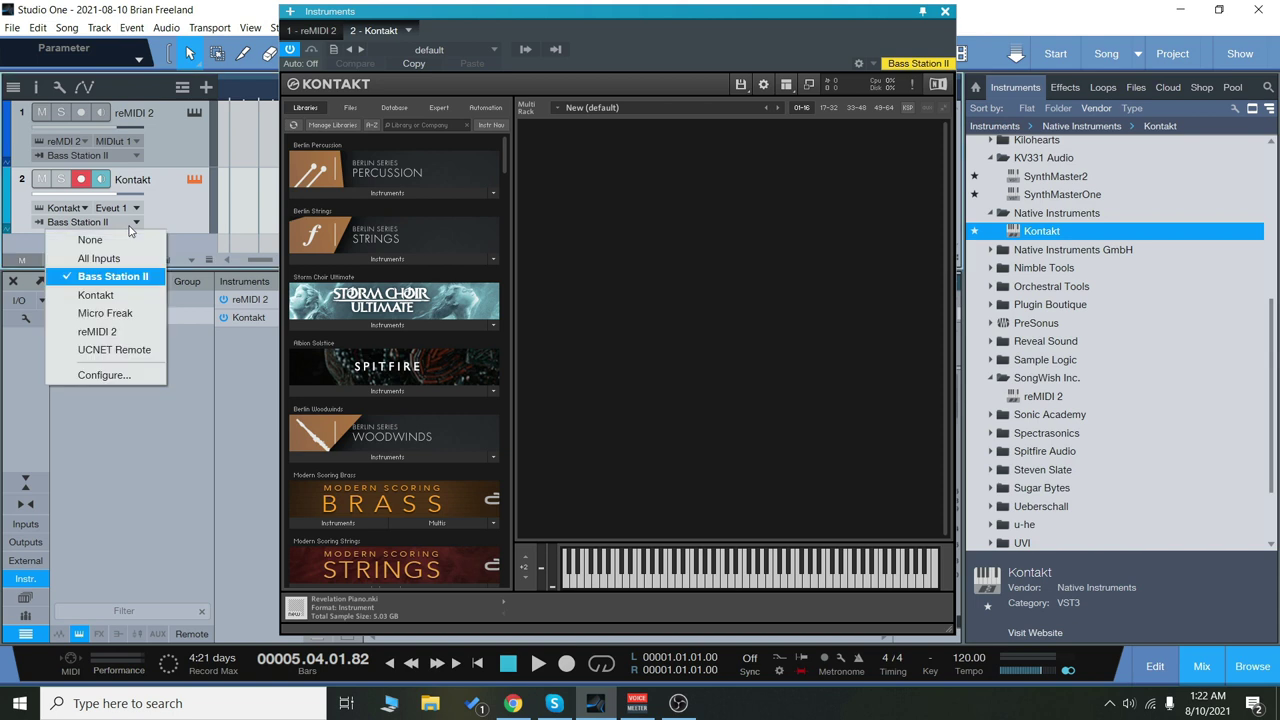
left_click(108, 332)
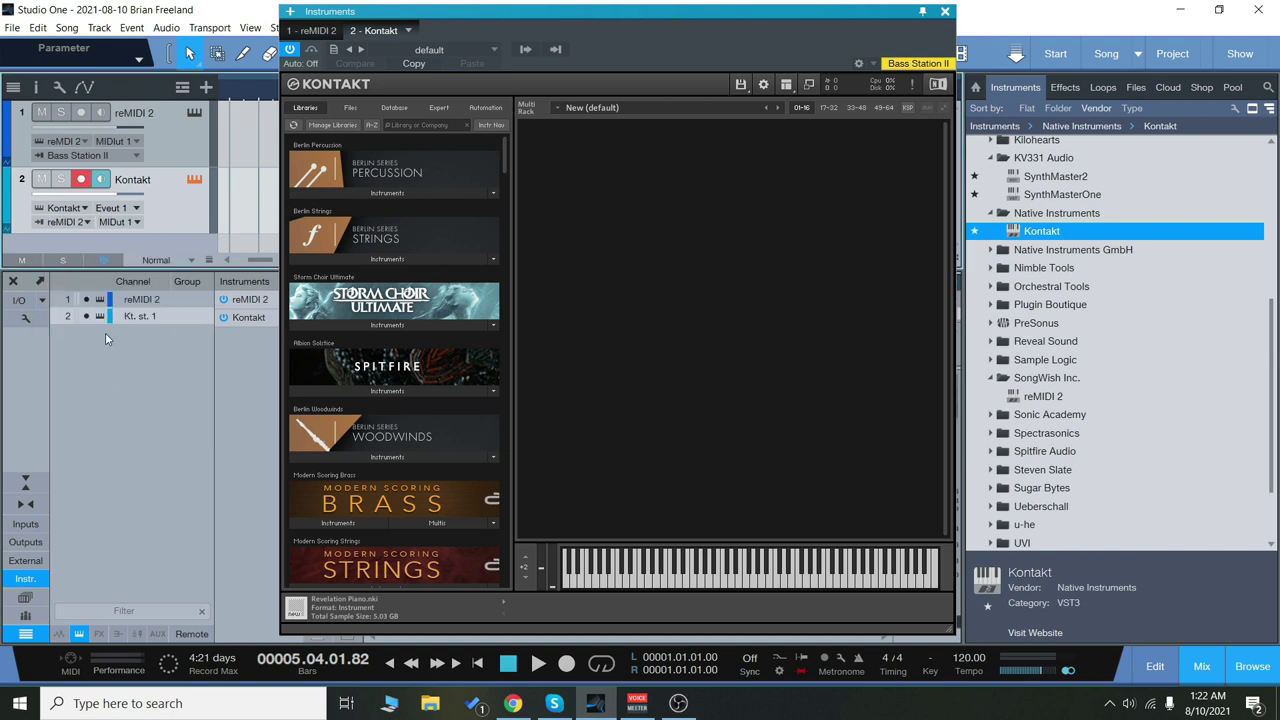
left_click(186, 145)
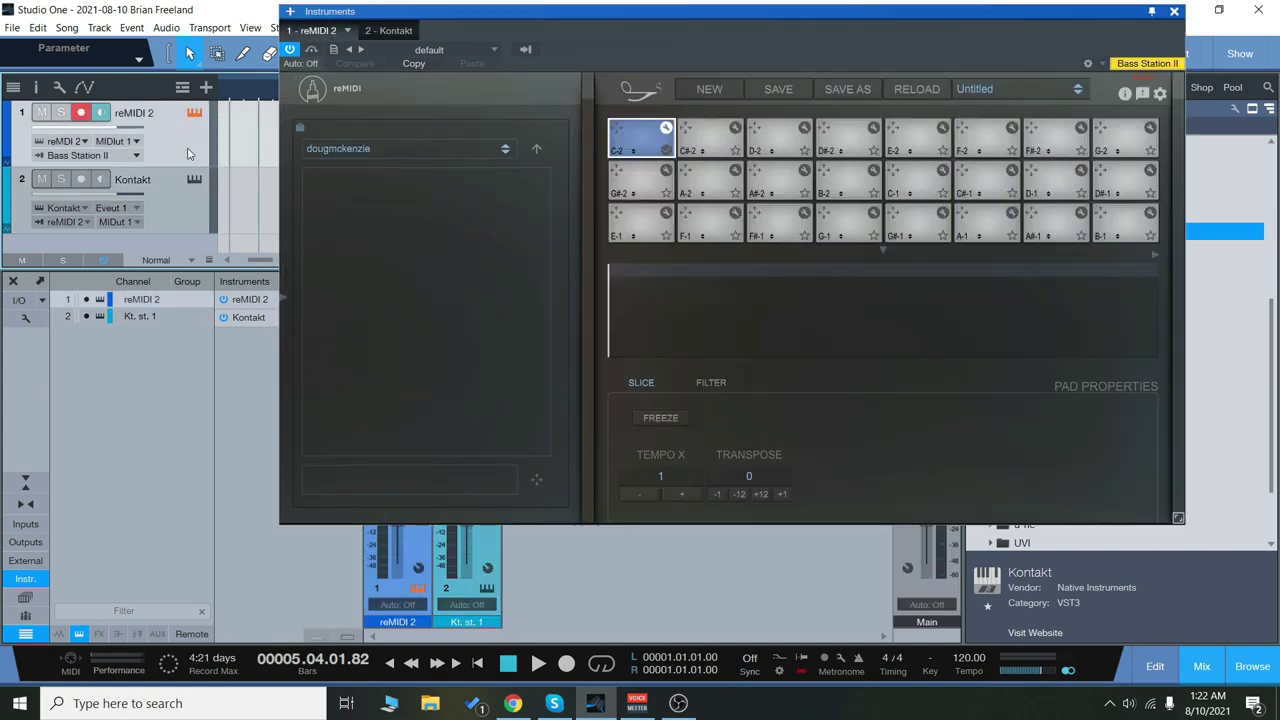
left_click(185, 209)
- Search Kontakt's libraries for 'noire', load the NOIRE Felt piano, and close Kontakt
left_click(414, 126)
type("noire")
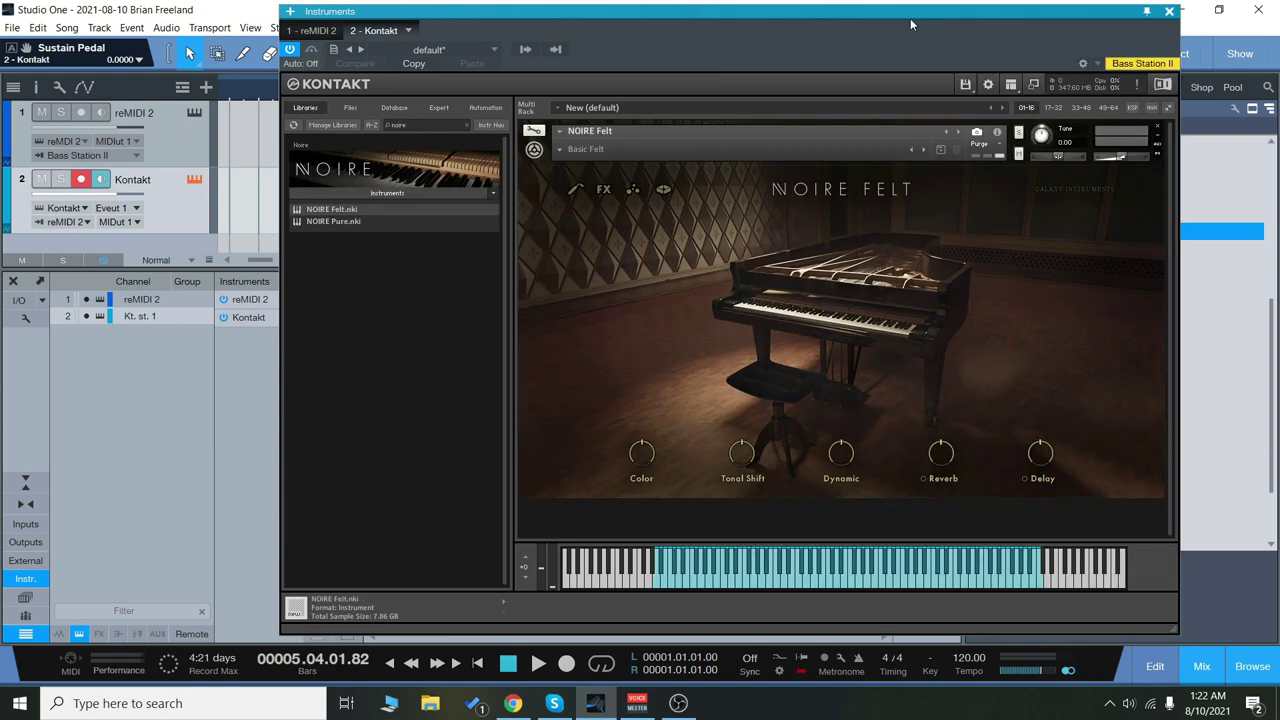
left_click_drag(910, 18, 844, 22)
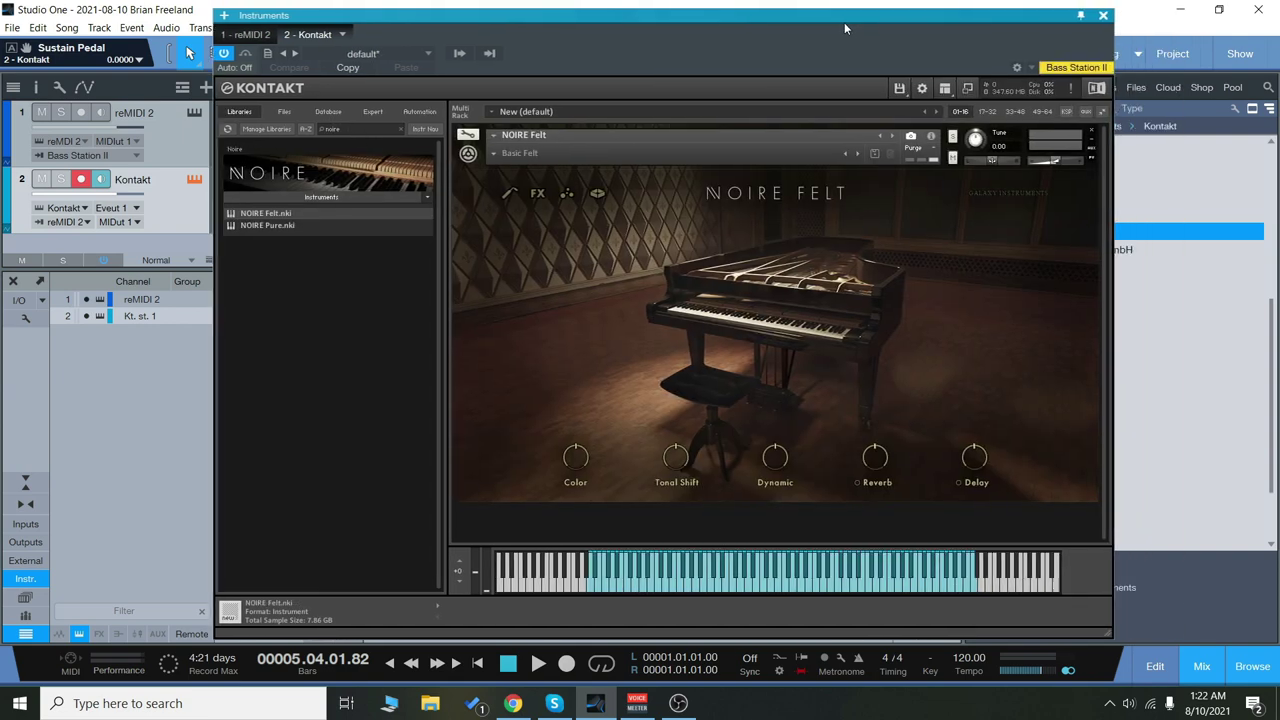
left_click(1104, 17)
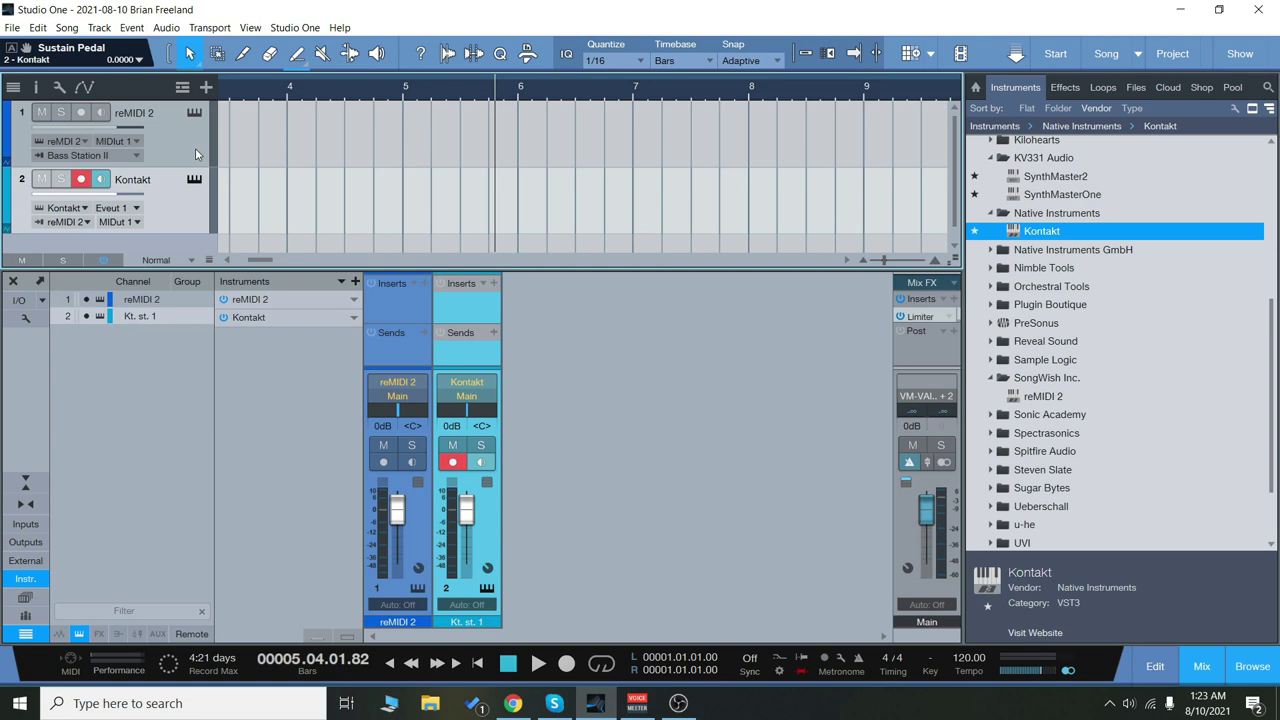
- Reopen the reMIDI 2 window and navigate its browser up to the Factory MIDI folders
left_click(194, 113)
left_click_drag(814, 12, 783, 48)
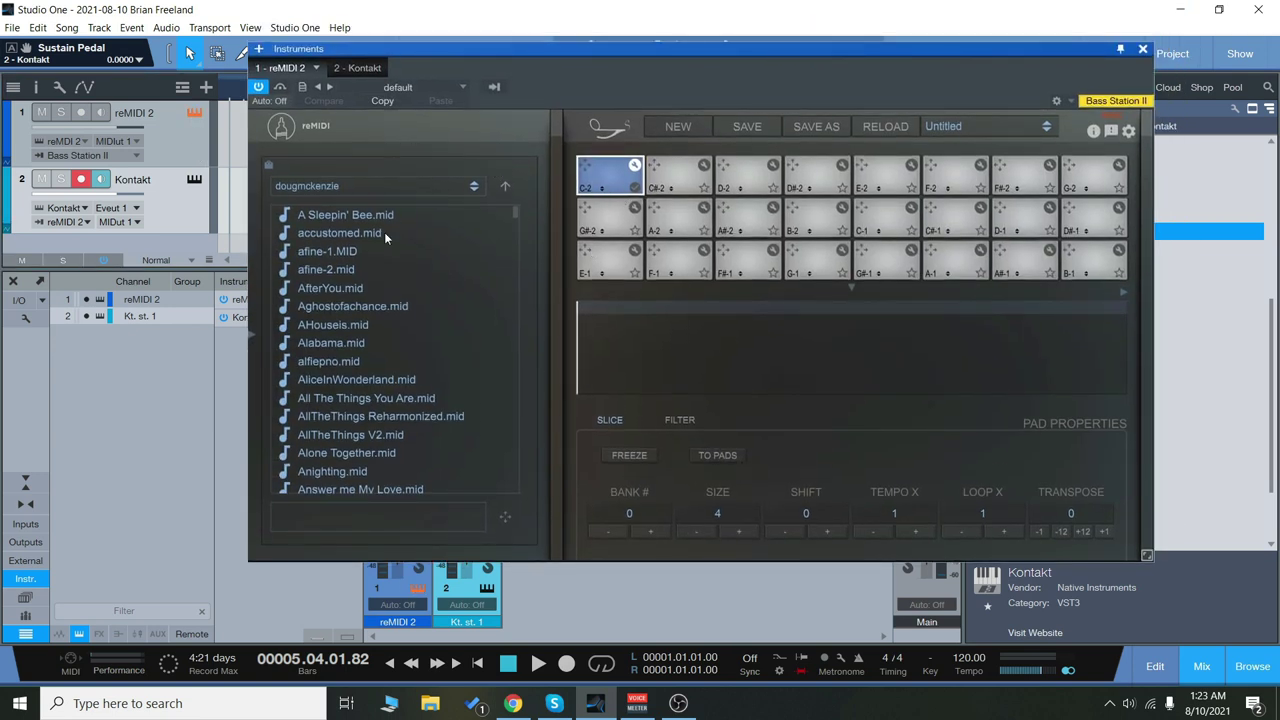
left_click(505, 186)
left_click(505, 186)
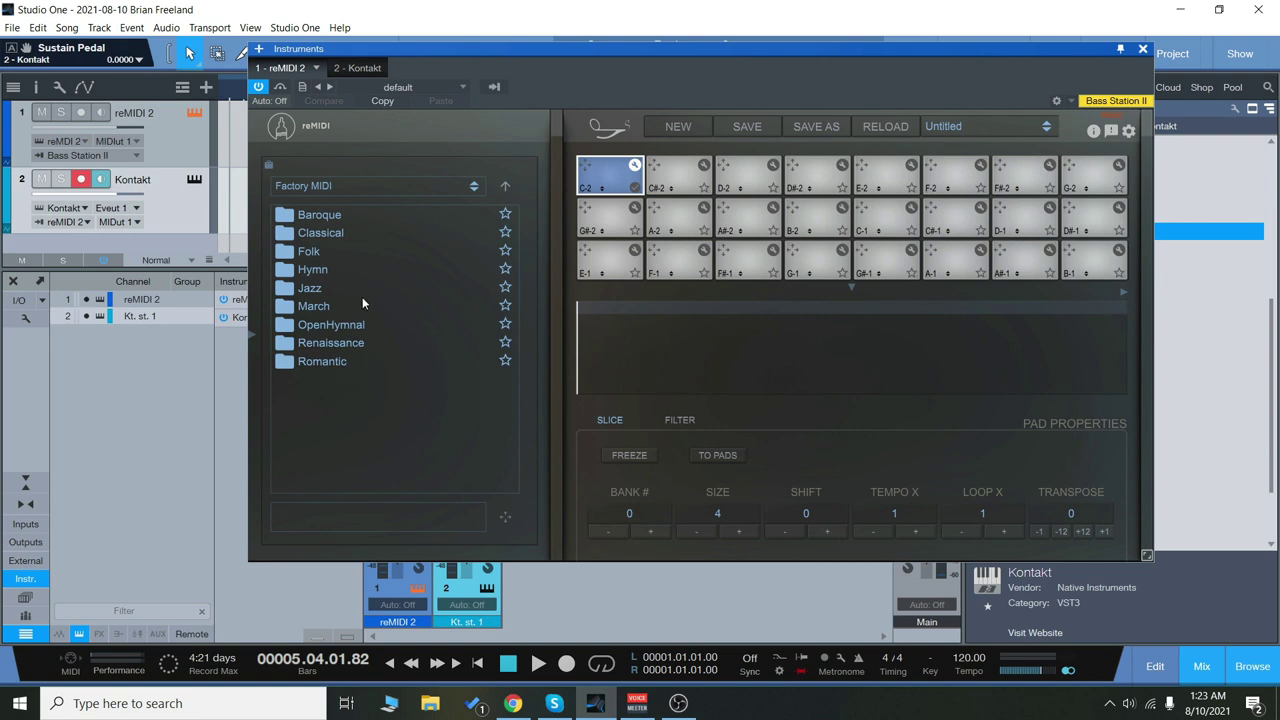
- Browse the Classical folder, then open the Jazz folder and its MIDI file collection
double_click(322, 234)
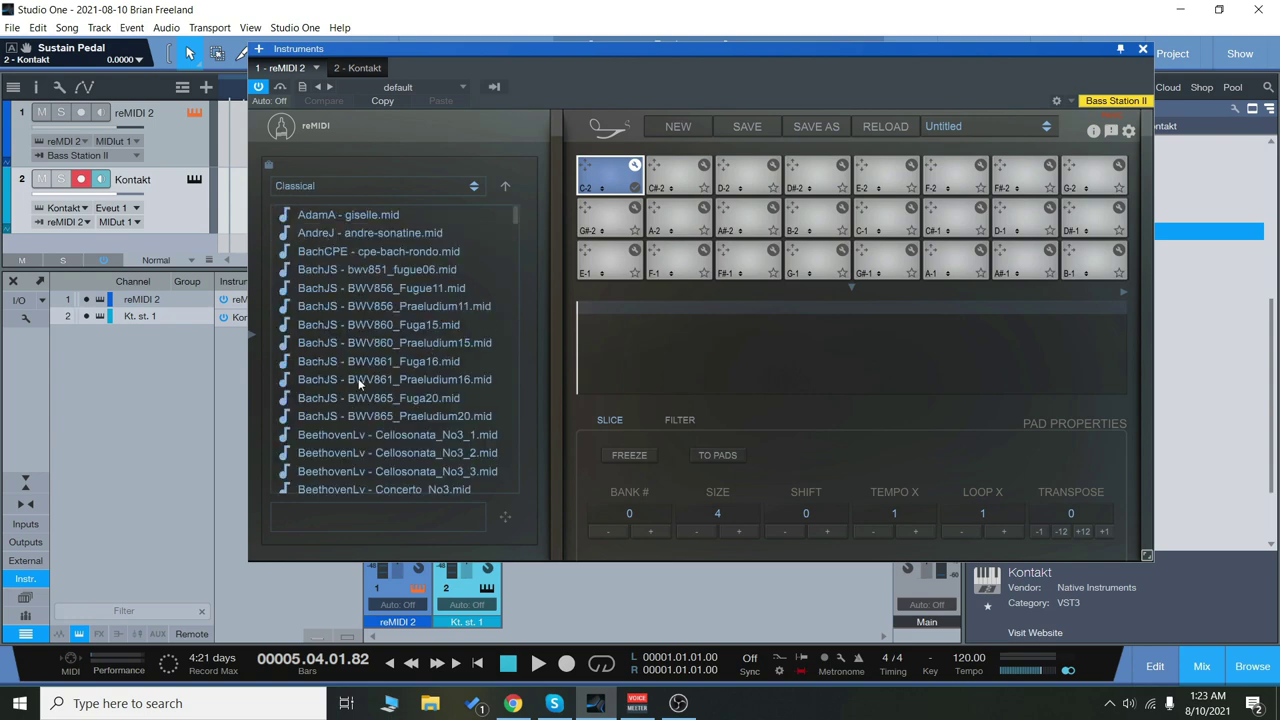
scroll(375, 400, "down", 4)
scroll(361, 374, "down", 10)
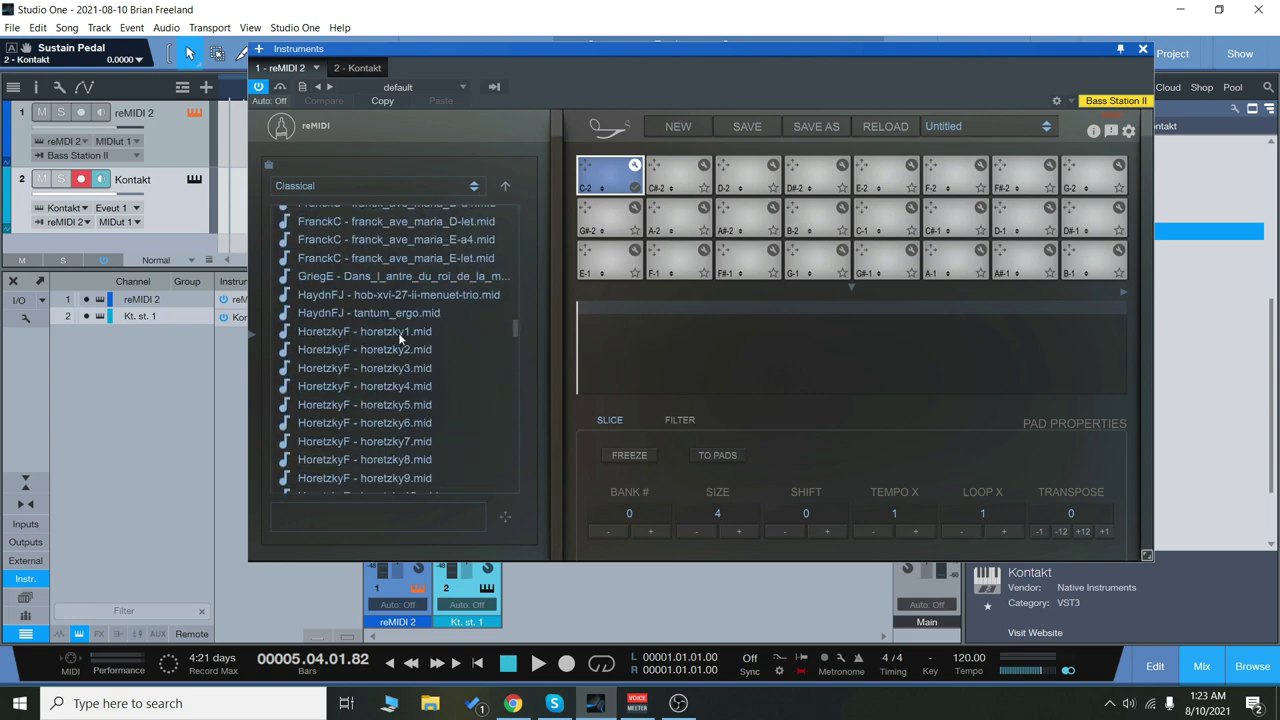
scroll(405, 323, "down", 5)
left_click(505, 185)
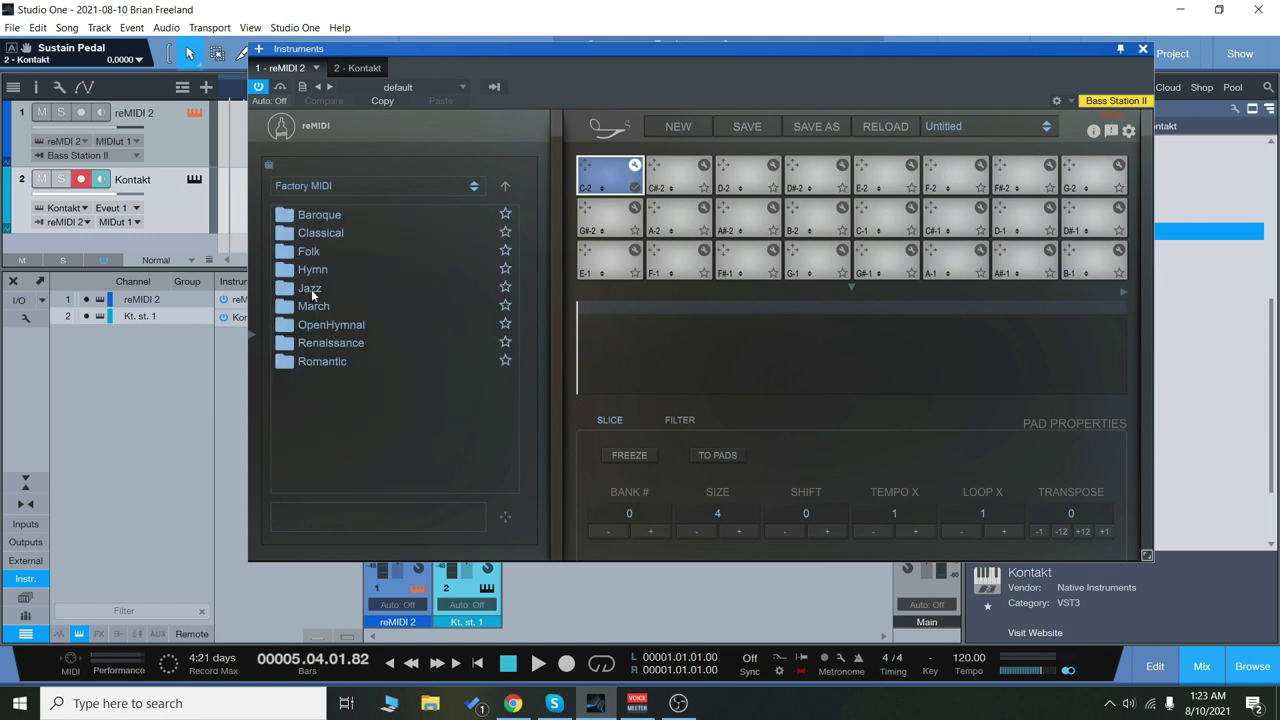
double_click(310, 289)
double_click(346, 221)
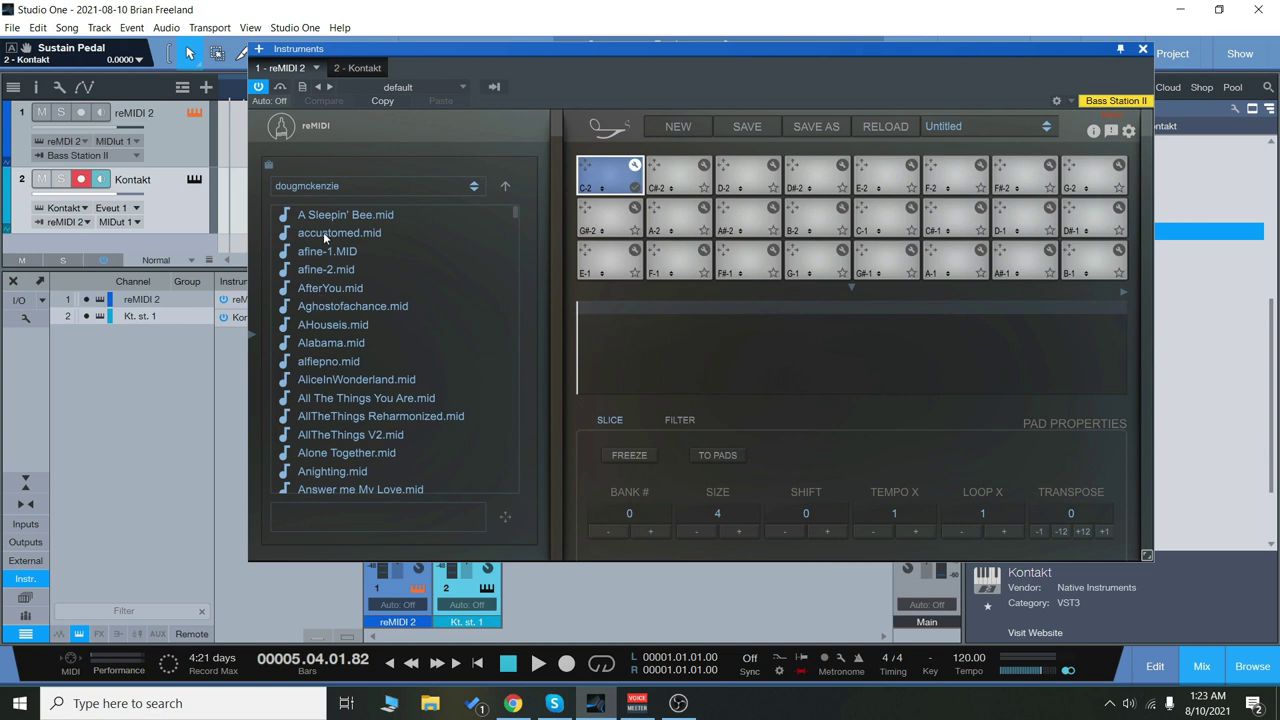
- Load A Sleepin' Bee.mid onto pad C-2 and set the Kontakt track's input to None
left_click_drag(324, 217, 625, 181)
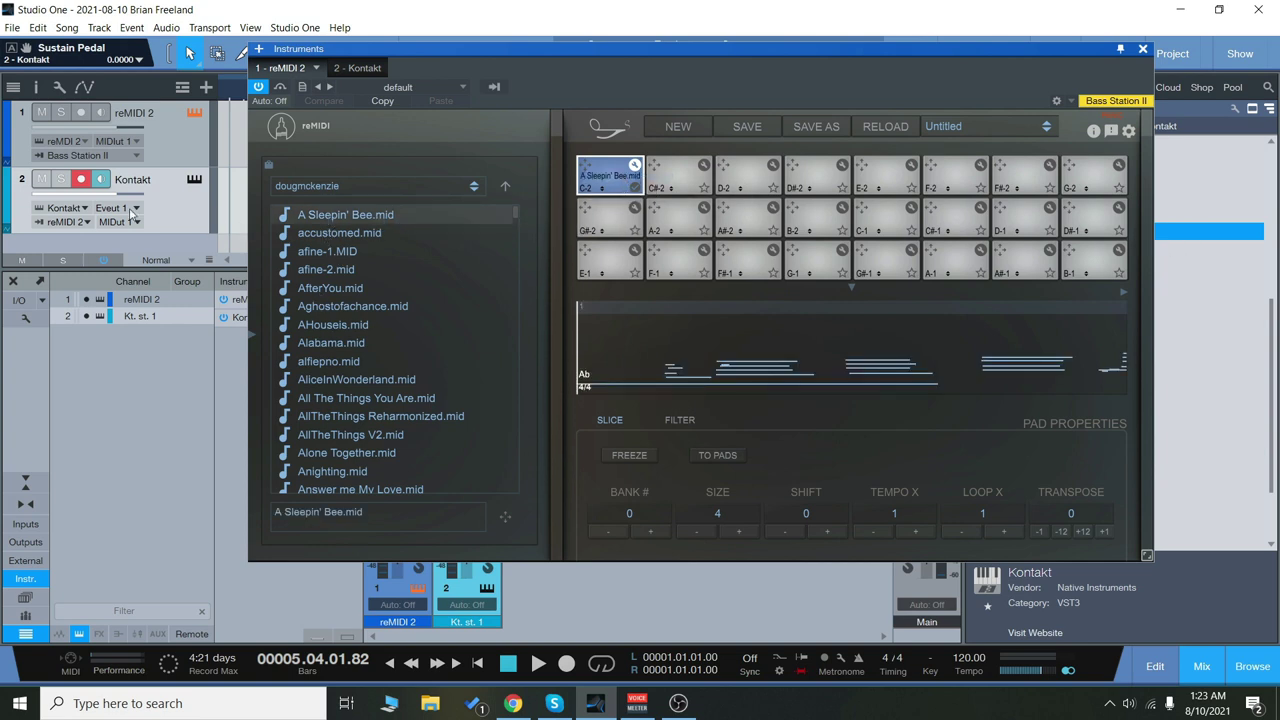
left_click(84, 230)
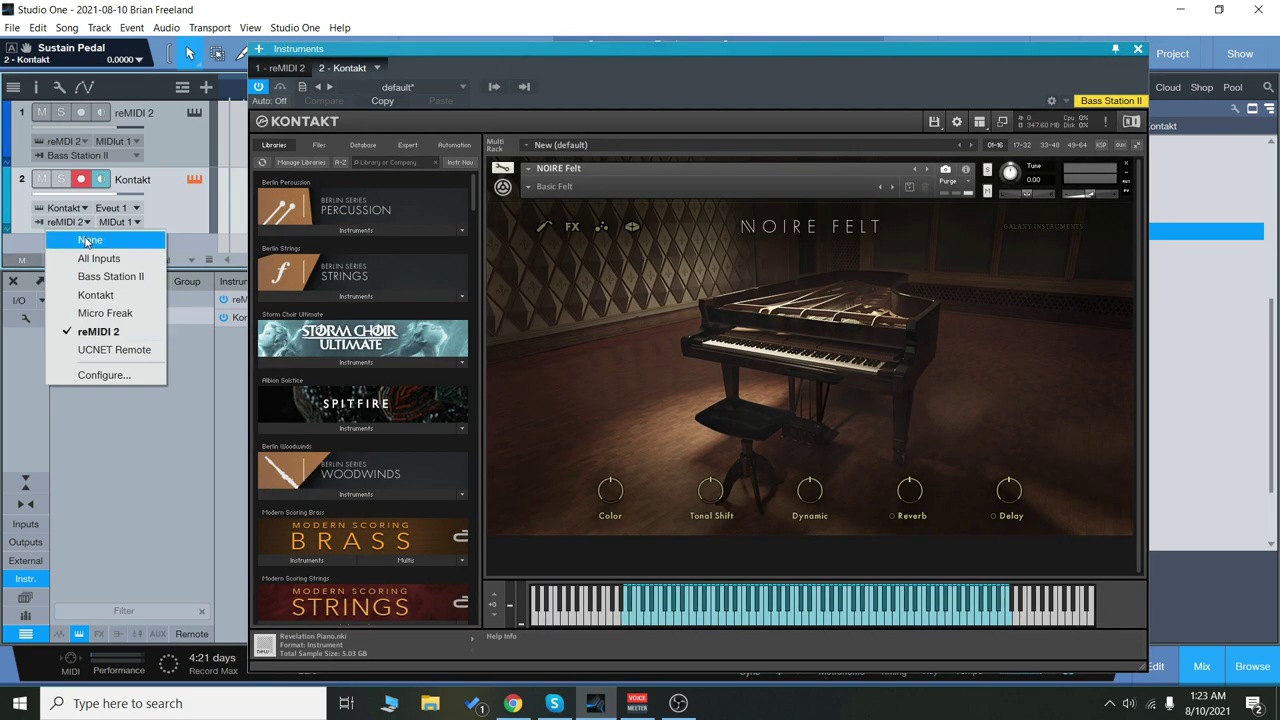
left_click(165, 149)
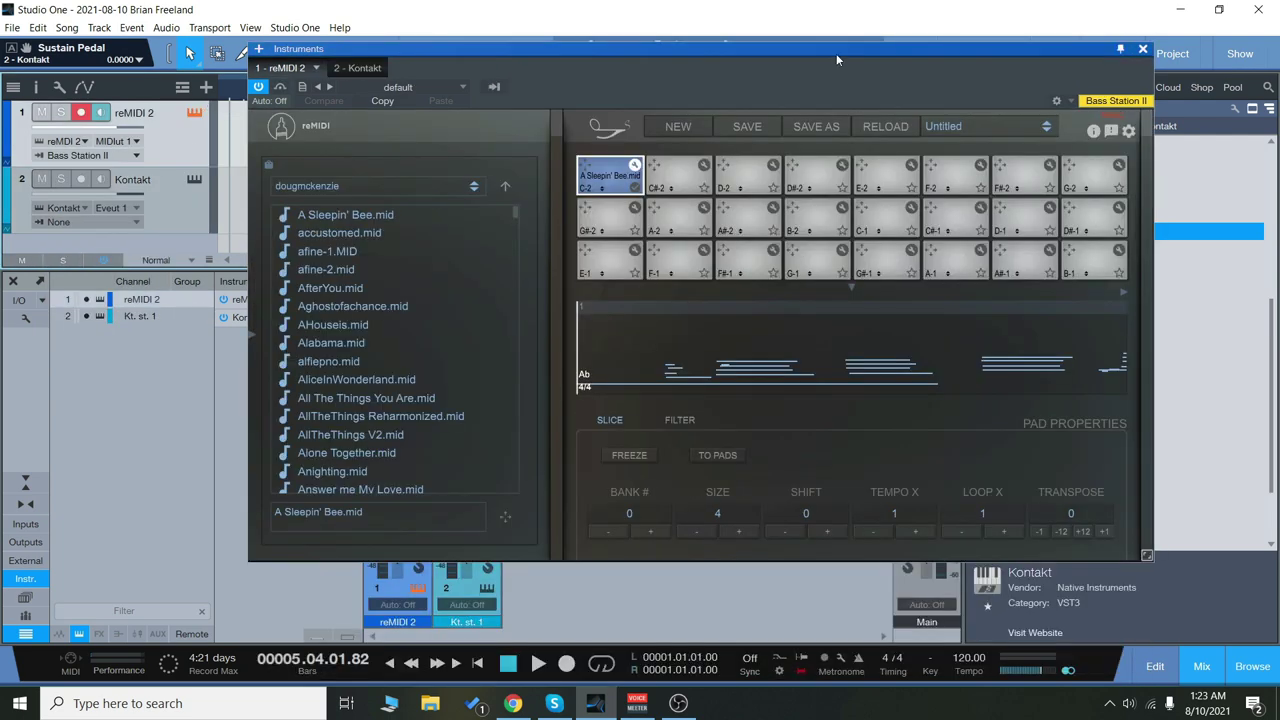
- Switch reMIDI 2's internal sound off in Settings, then audition the C-2 pad
left_click_drag(836, 53, 814, 64)
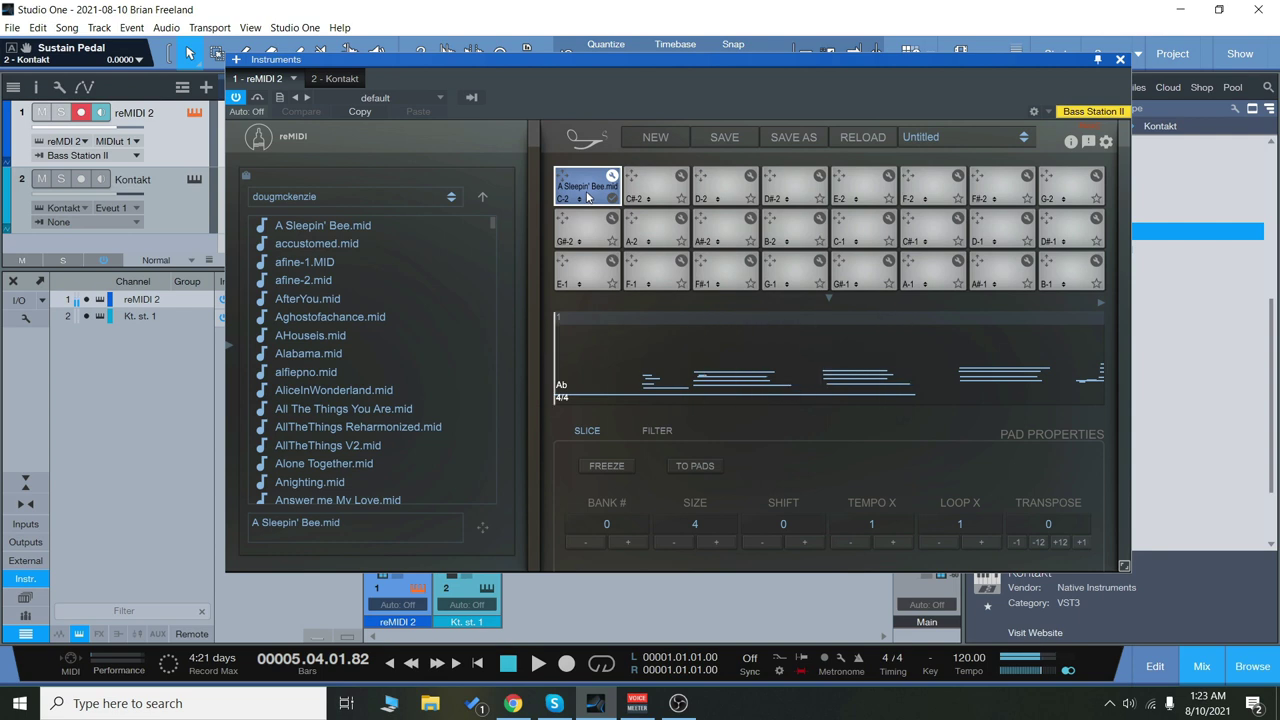
left_click(1106, 144)
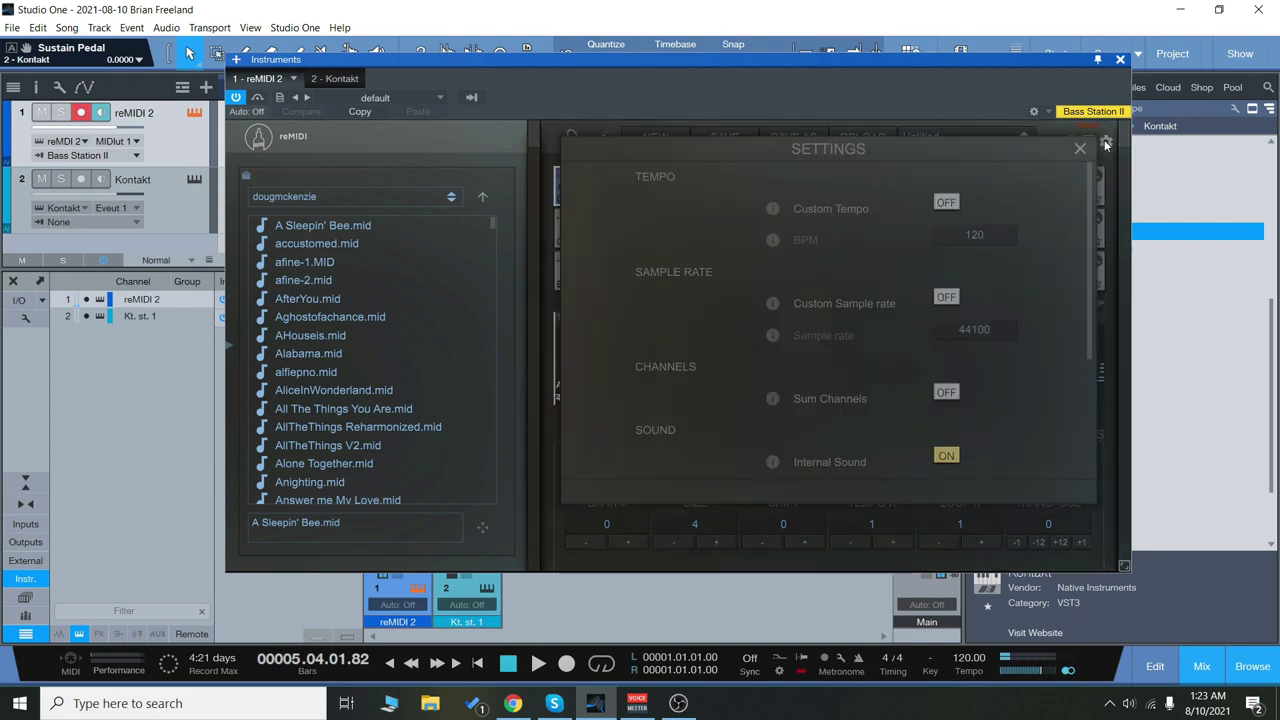
scroll(909, 404, "down", 3)
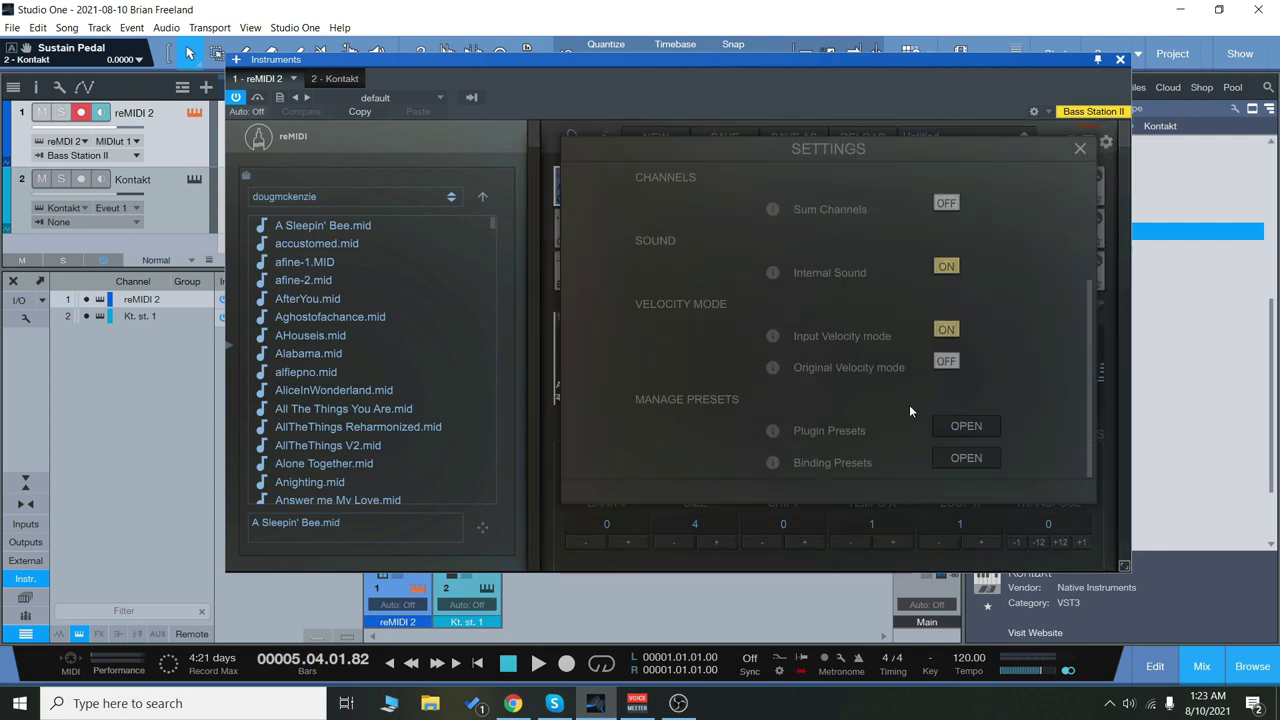
left_click(1080, 148)
left_click(590, 187)
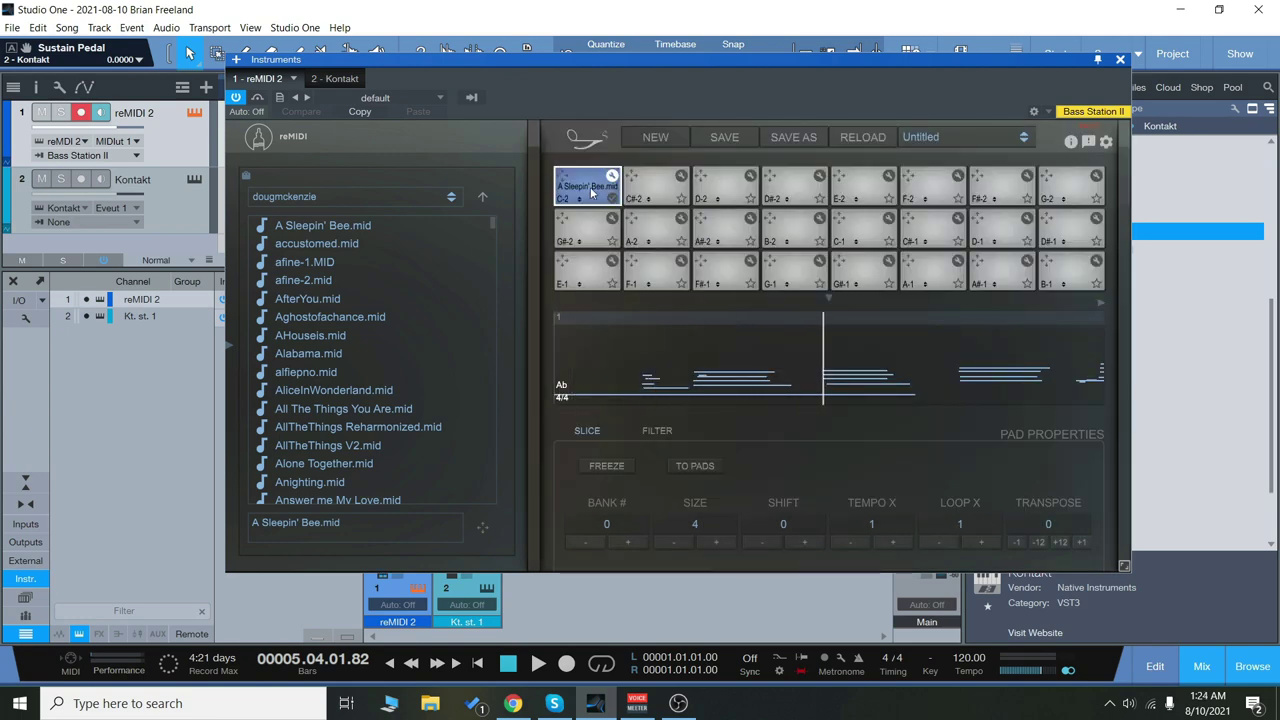
- Bring up the Kontakt Noire Felt instrument and route its track input back to reMIDI 2
left_click(169, 209)
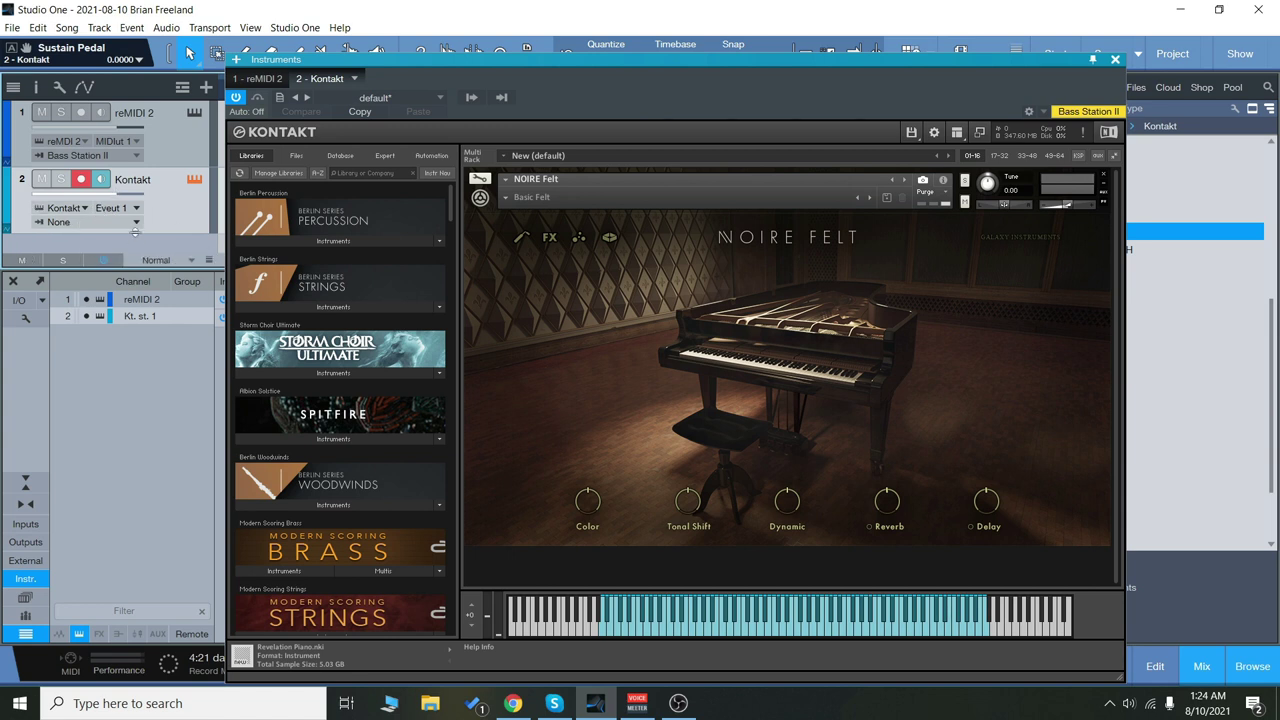
left_click(77, 224)
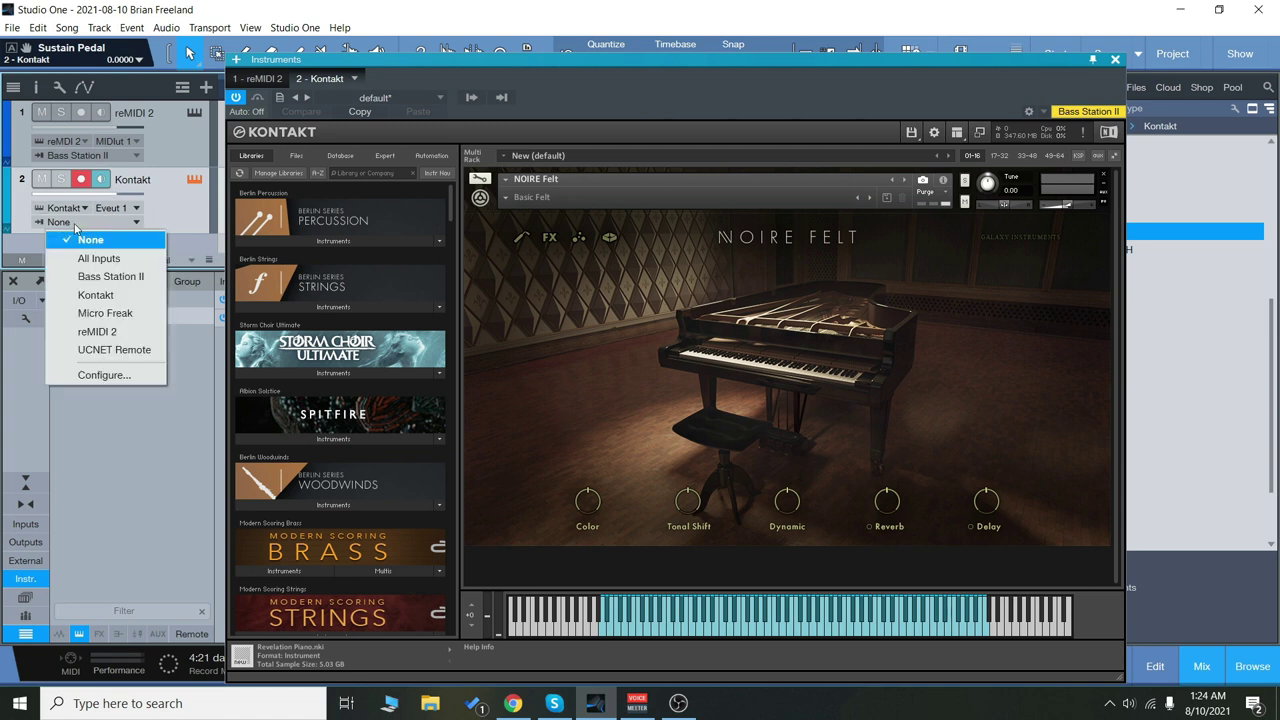
left_click(106, 333)
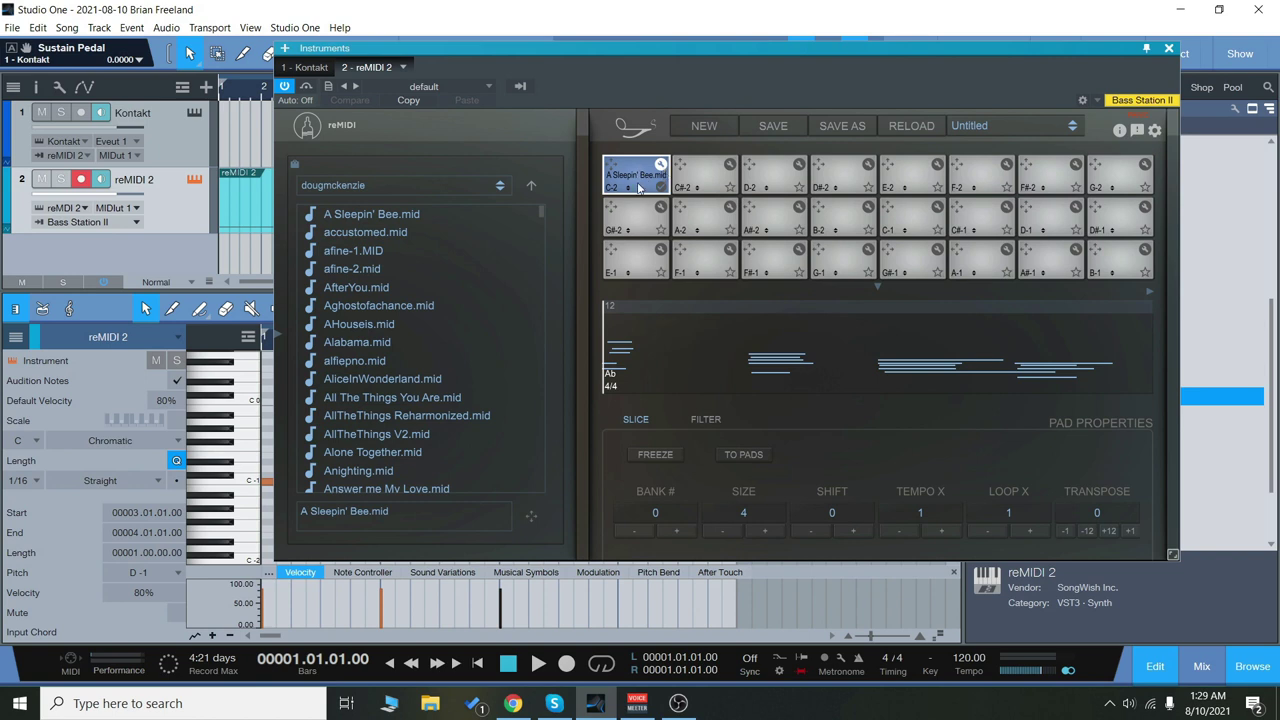
- Increase the C-2 pad's slice size five steps to lengthen it
left_click(768, 533)
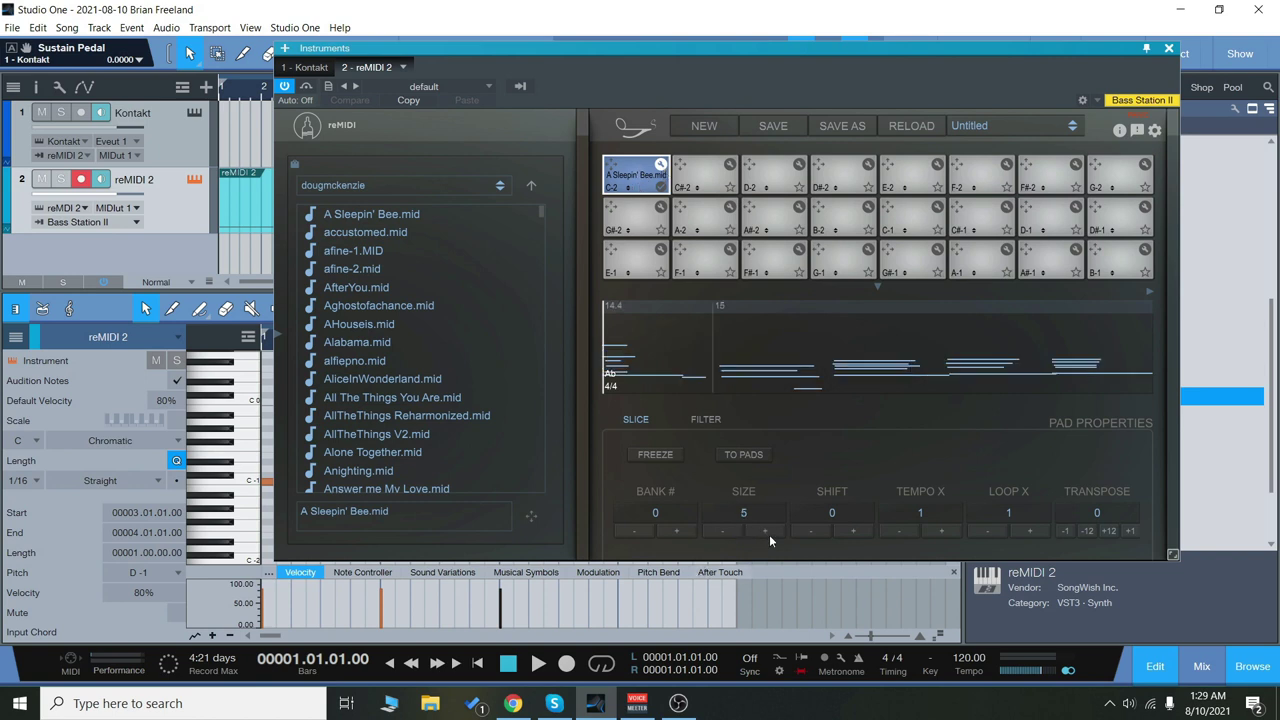
left_click(769, 532)
left_click(767, 531)
left_click(766, 530)
left_click(766, 530)
left_click(766, 530)
left_click(766, 530)
left_click(766, 530)
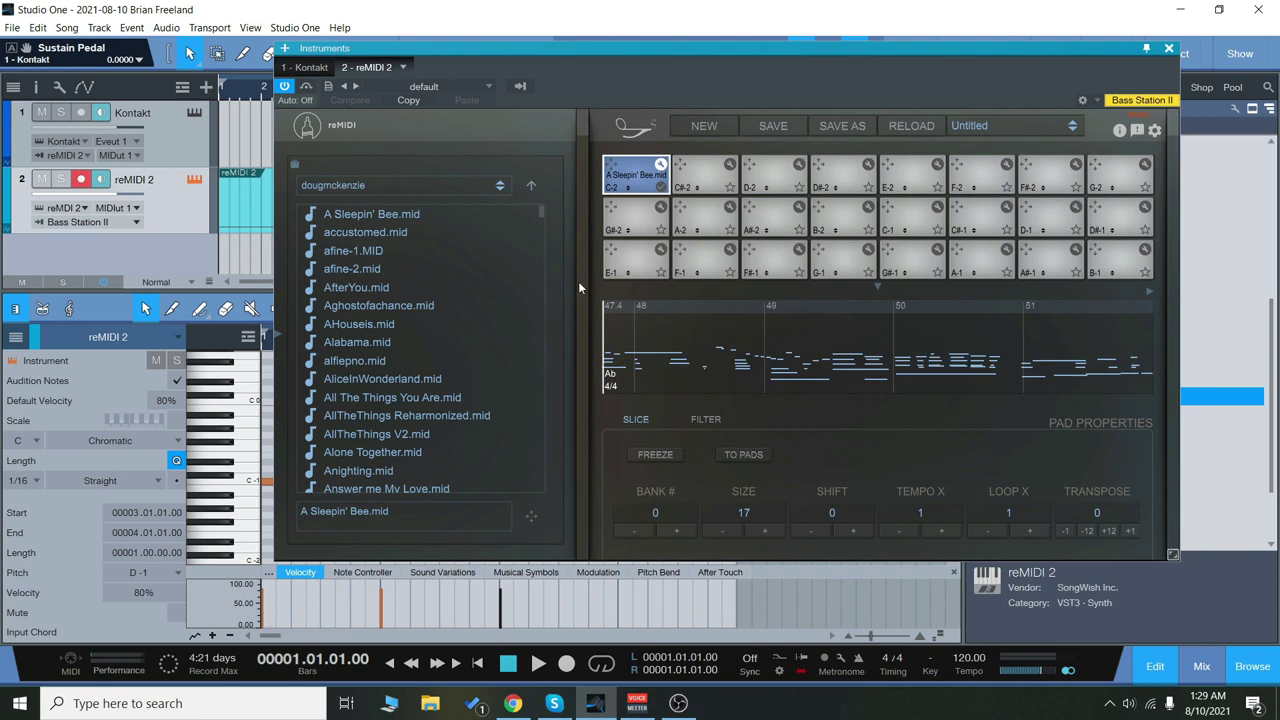
- Reduce the C-2 pad's size back to 4 and close the reMIDI 2 editor
left_click(723, 530)
left_click(724, 529)
left_click(724, 528)
left_click(722, 528)
left_click(722, 528)
left_click(722, 528)
left_click(722, 528)
left_click(723, 527)
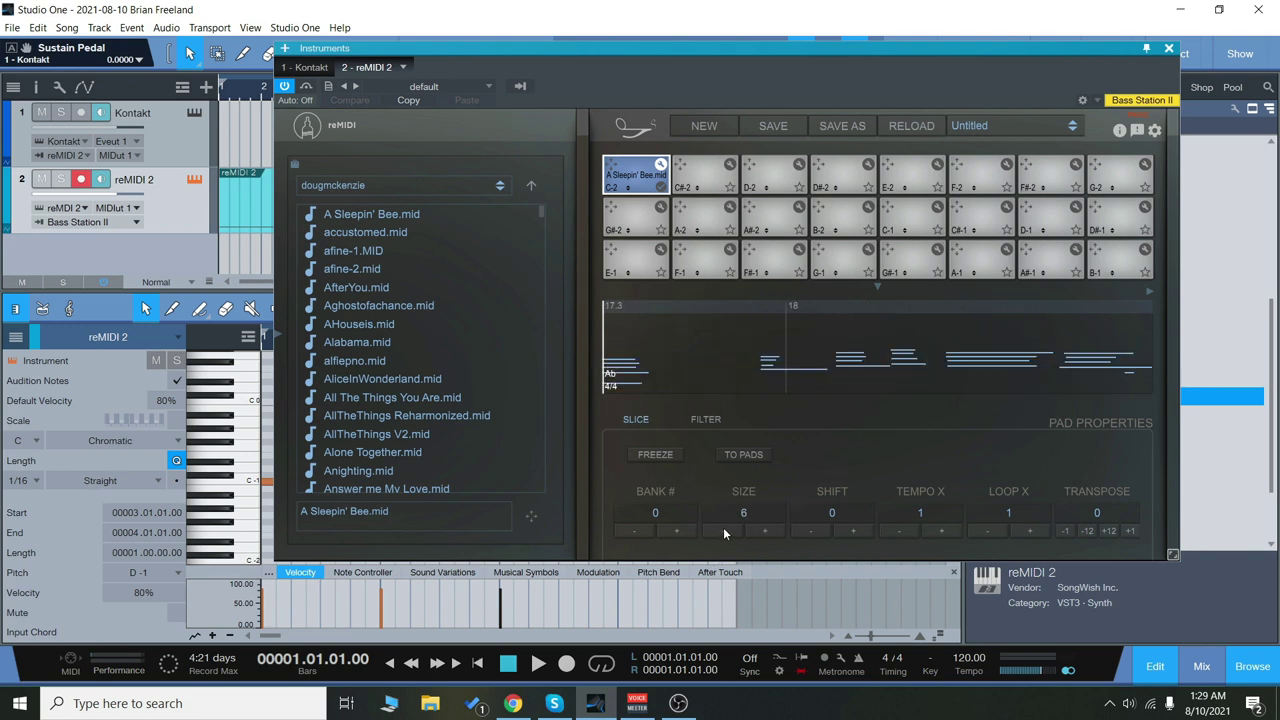
left_click(1168, 48)
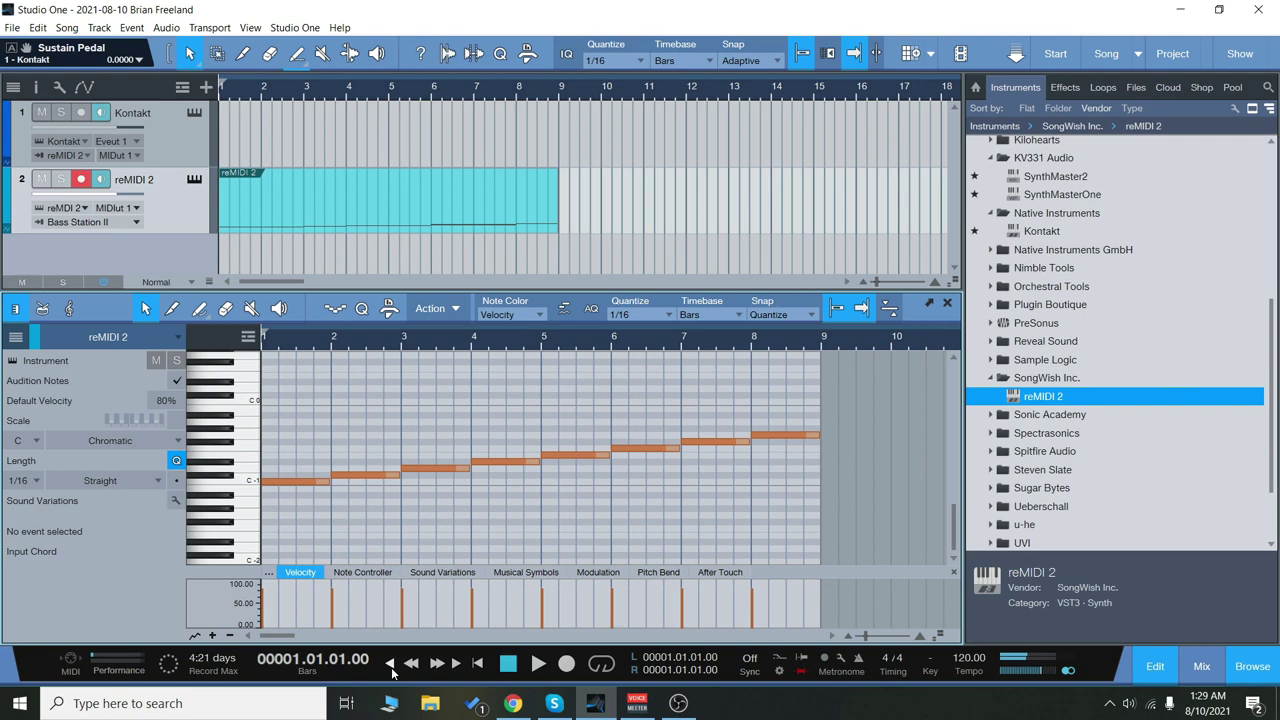
- Play the song and check the Noire Felt piano window while reMIDI 2 drives it
key("space")
key("F11")
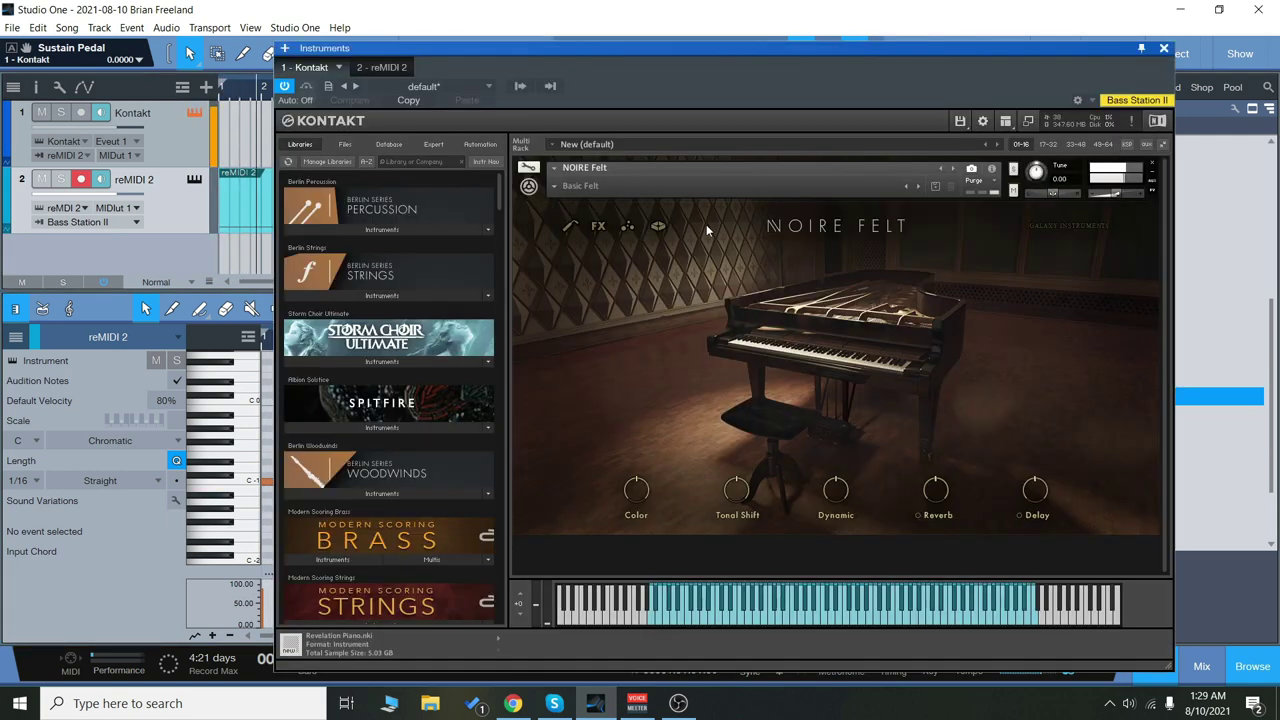
left_click_drag(791, 51, 840, 25)
left_click(1211, 15)
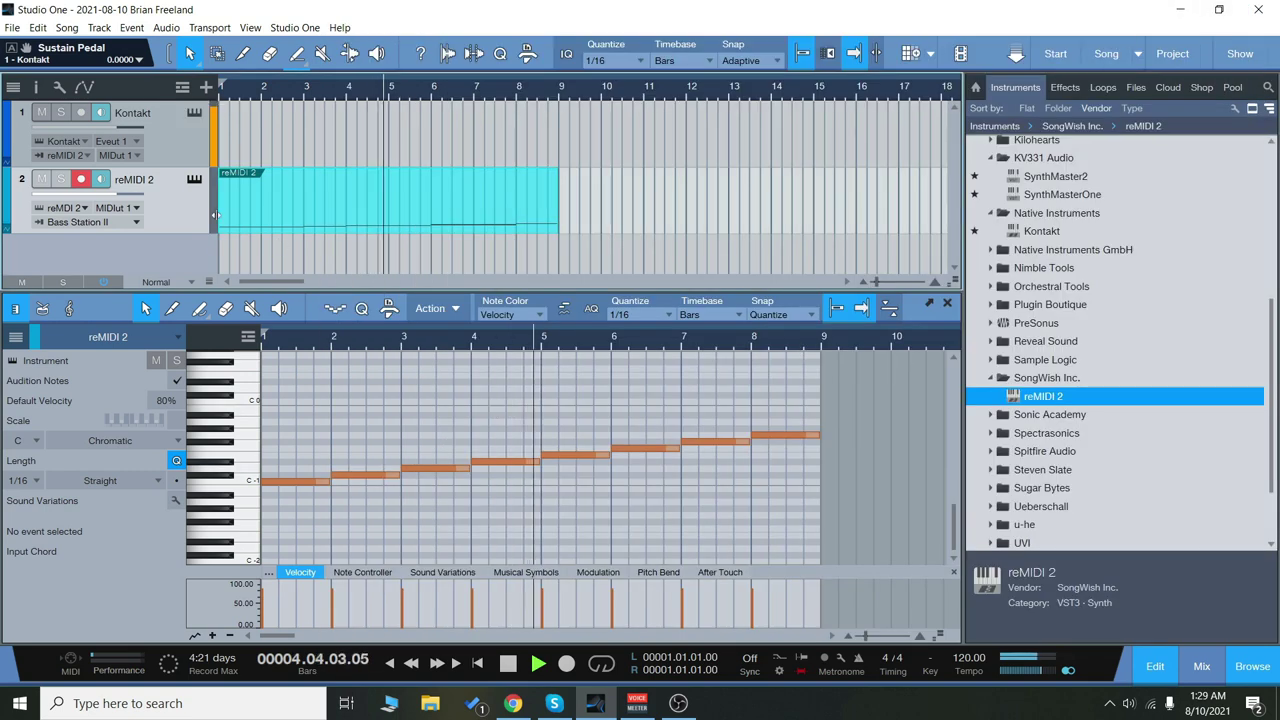
- Stop playback and return reMIDI 2's browser to the Factory MIDI folders
left_click(194, 179)
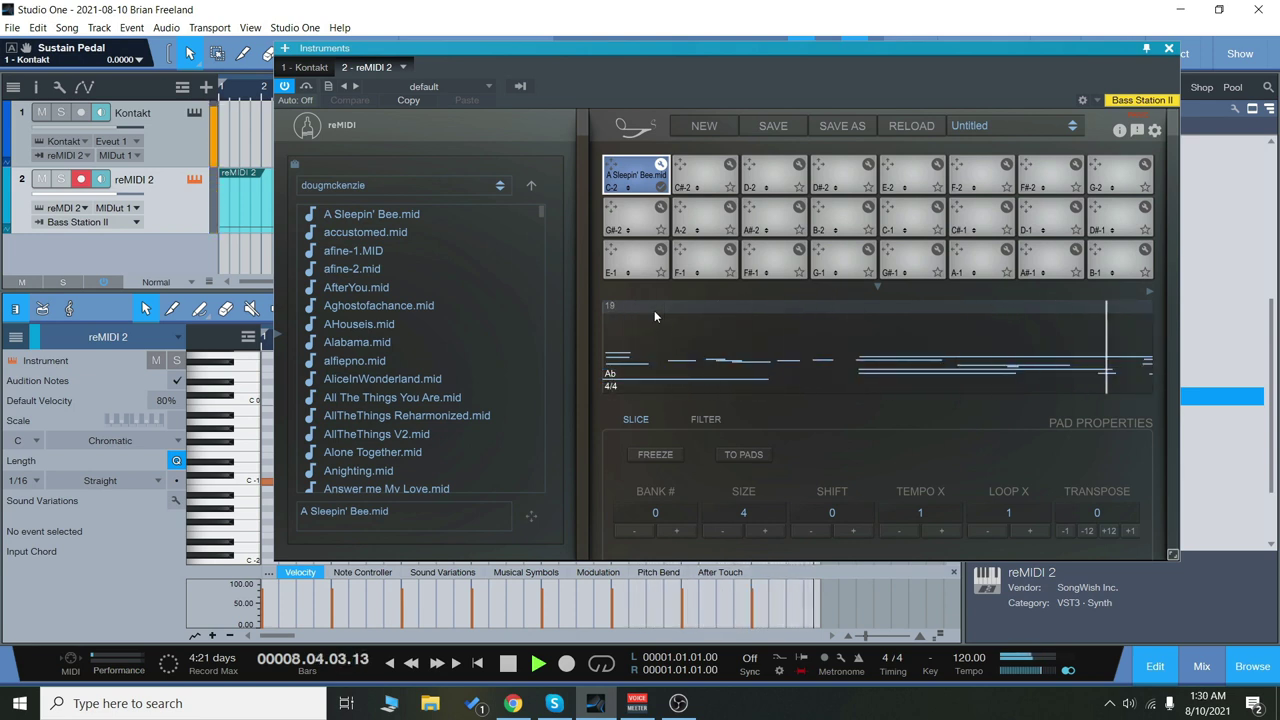
key("space")
left_click_drag(796, 112, 764, 132)
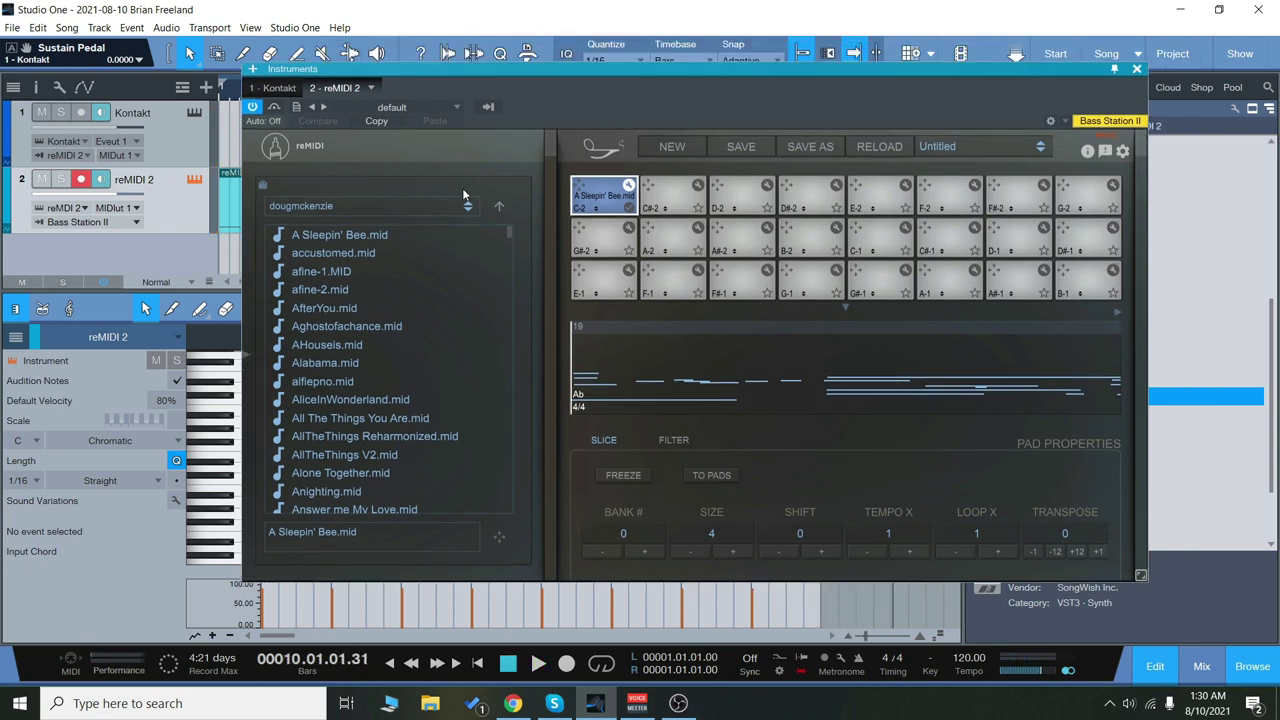
left_click(500, 207)
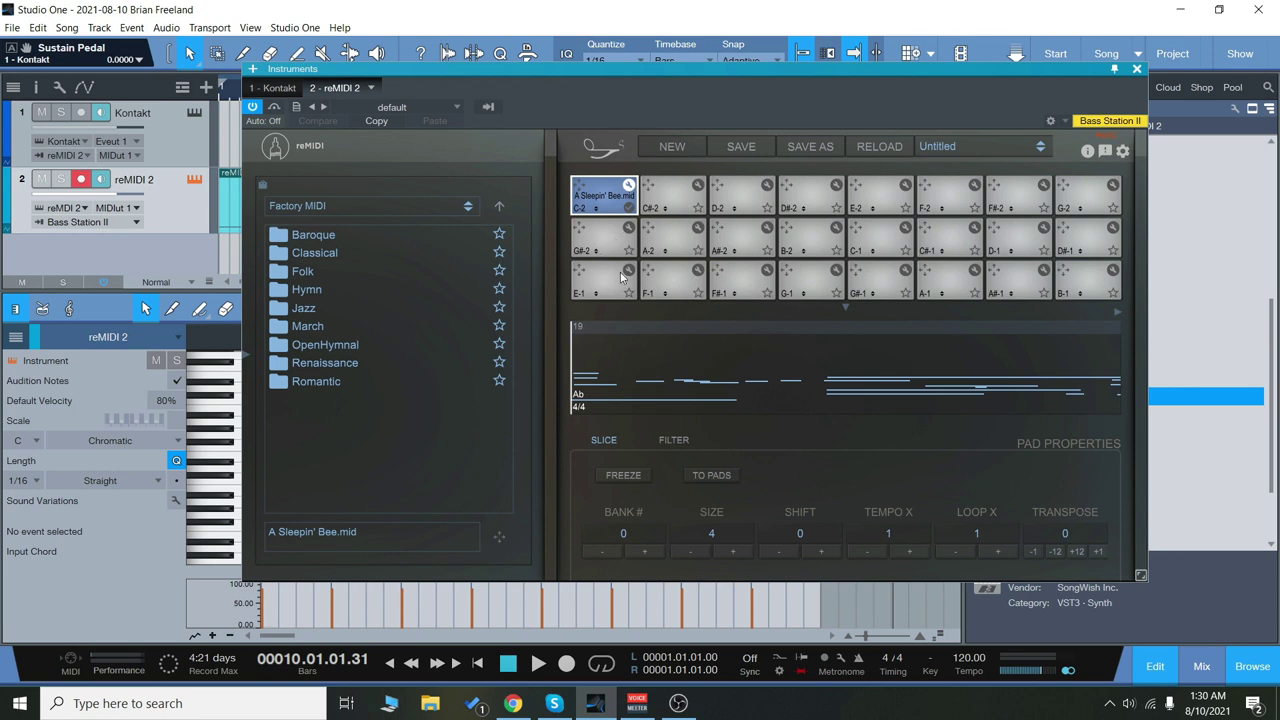
left_click(512, 703)
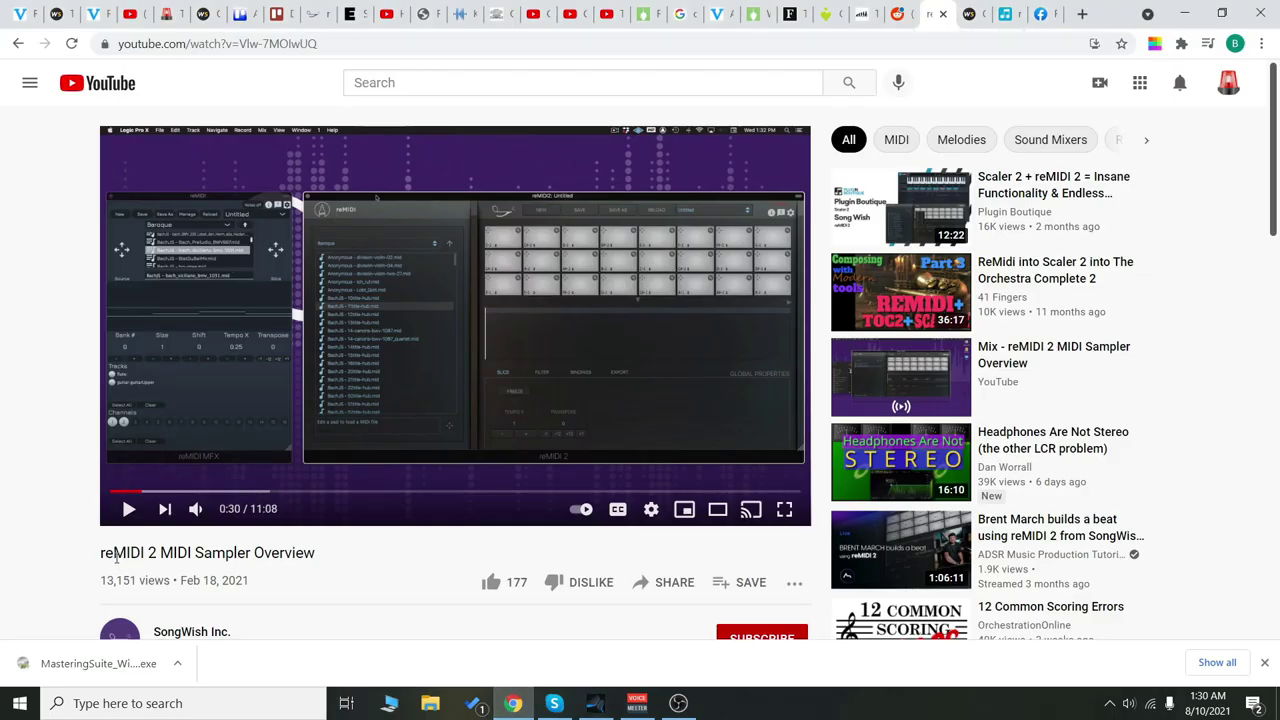
scroll(232, 552, "down", 1)
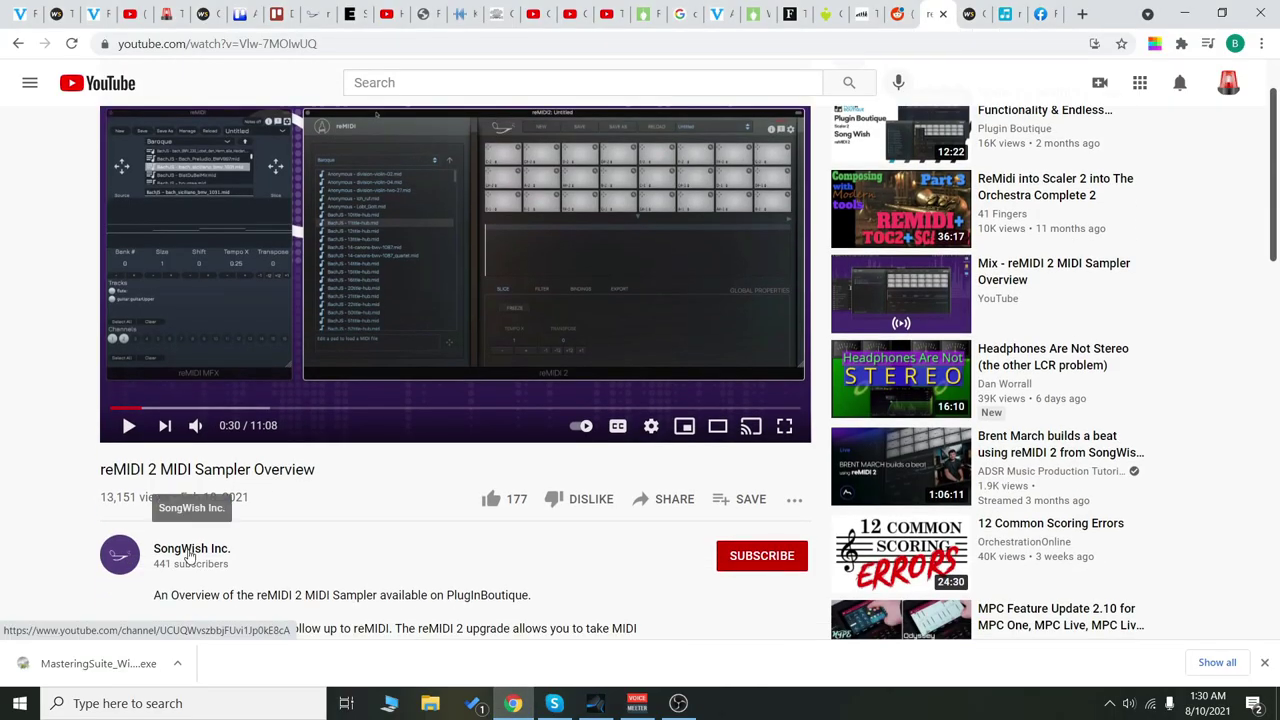
scroll(300, 556, "up", 1)
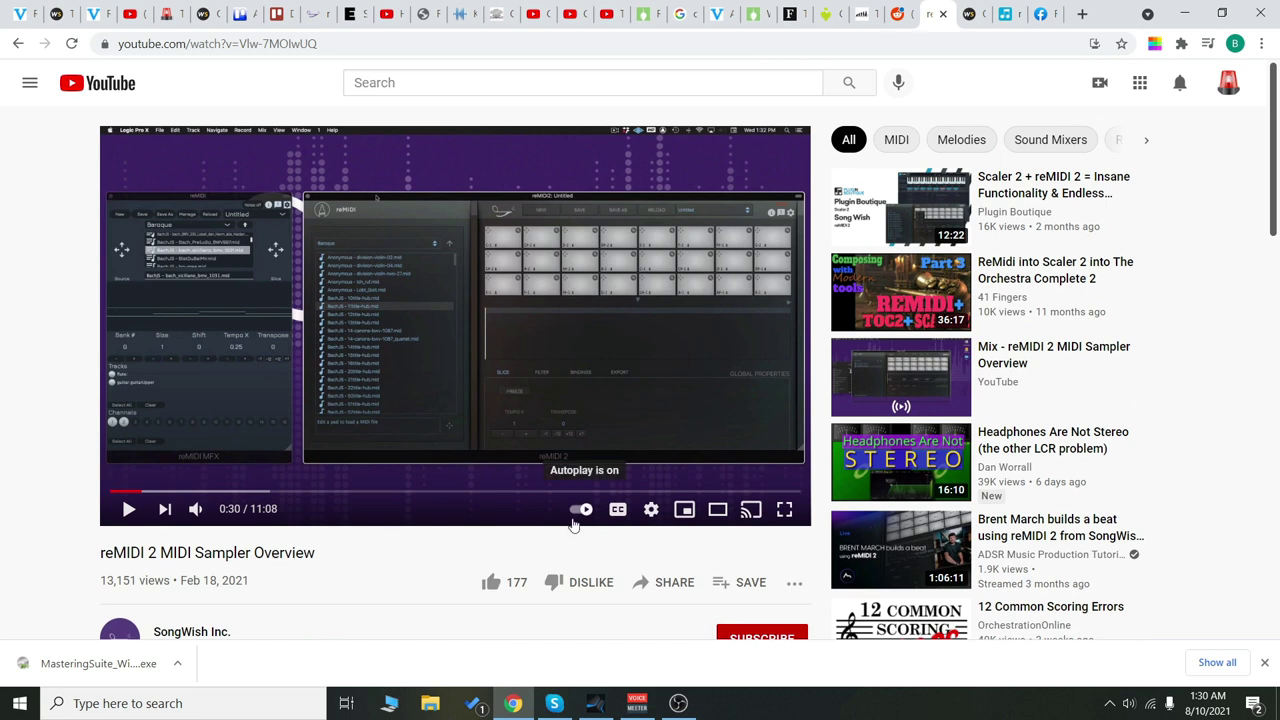
left_click(1184, 13)
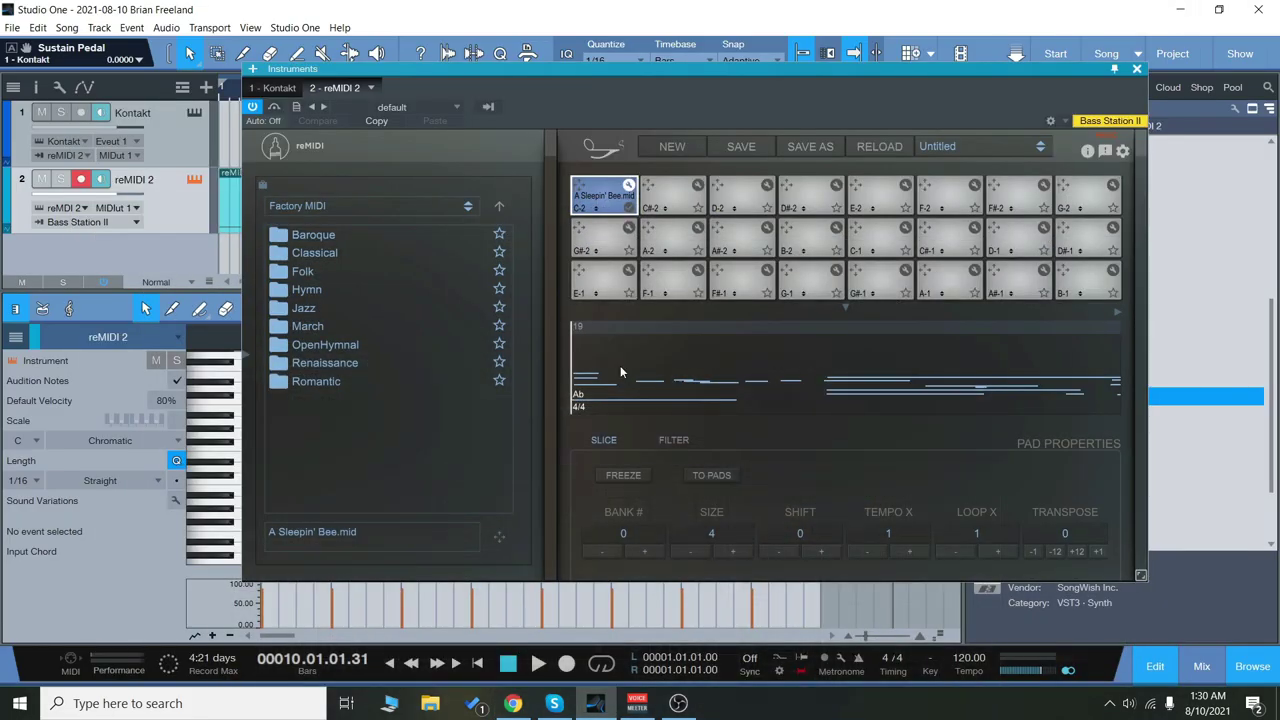